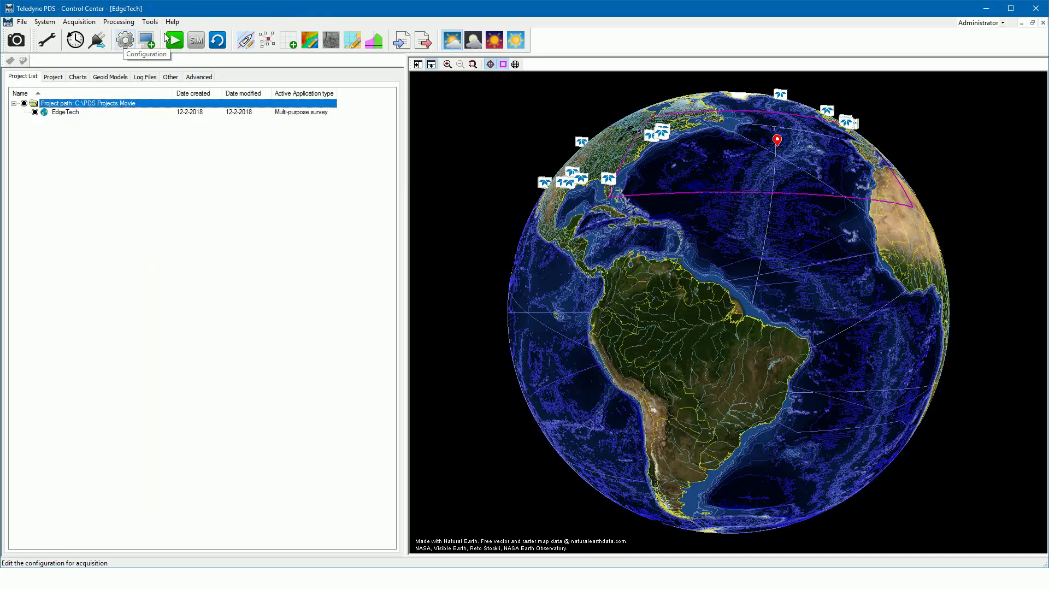
Add an offset named "layback ref." with Y set to -16 to the SF vessel's geometry.
left_click(126, 40)
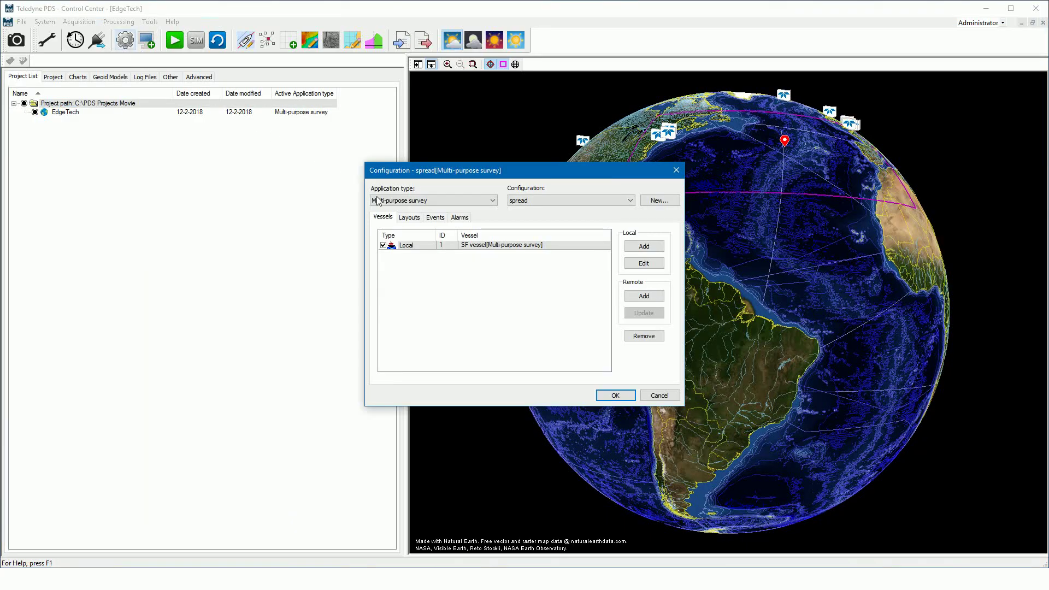
left_click(452, 245)
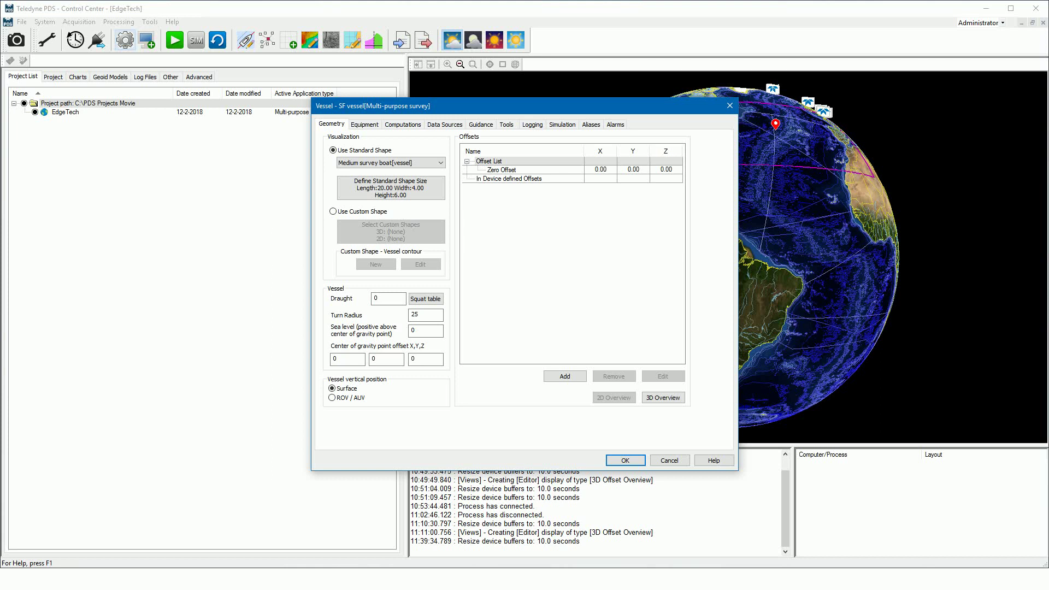
left_click(511, 162)
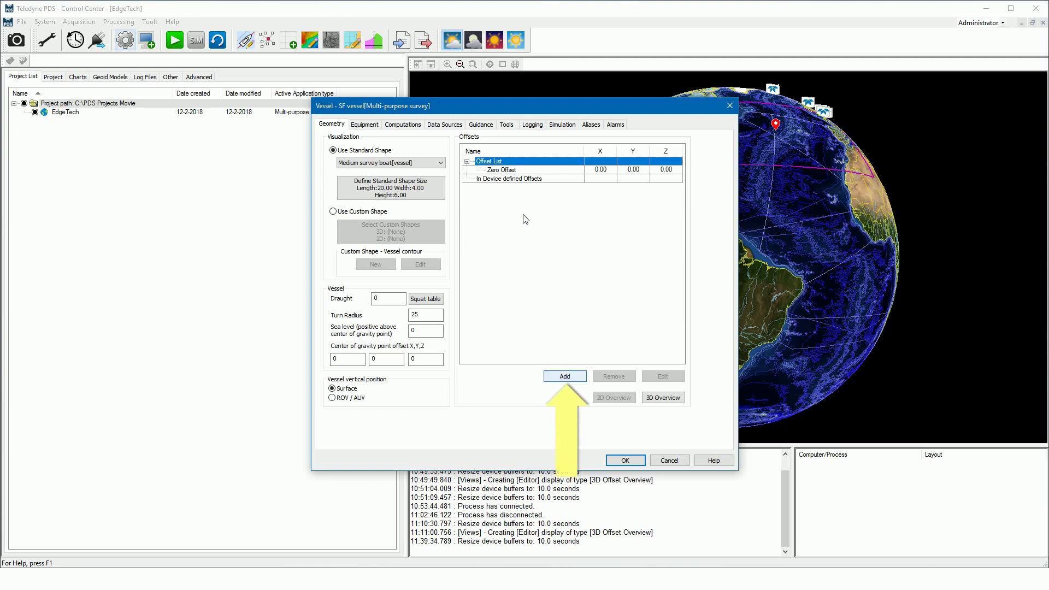
left_click(560, 376)
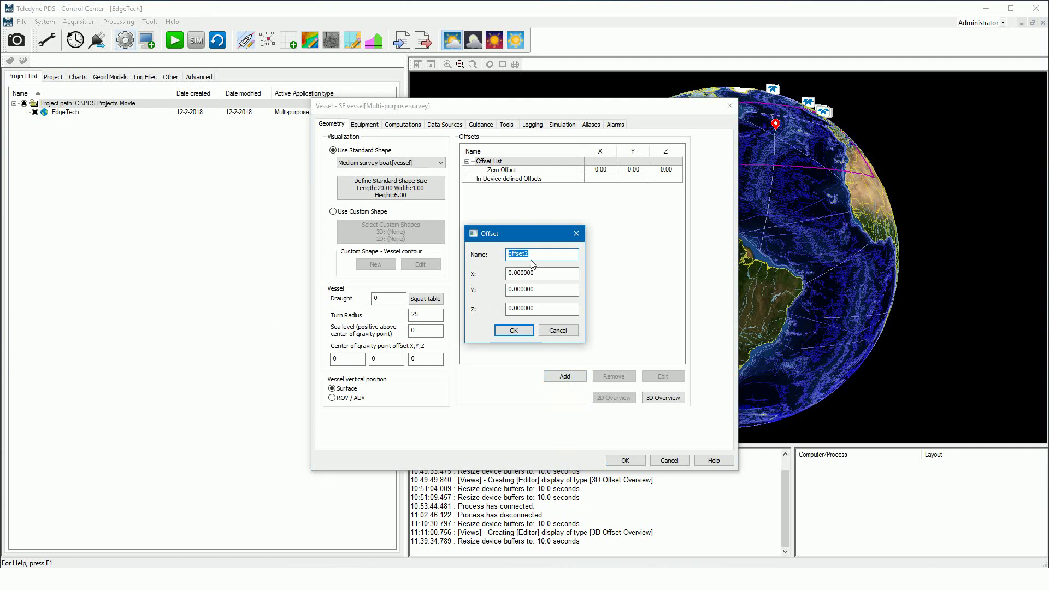
type("layback ref.")
key("Tab")
key("Tab")
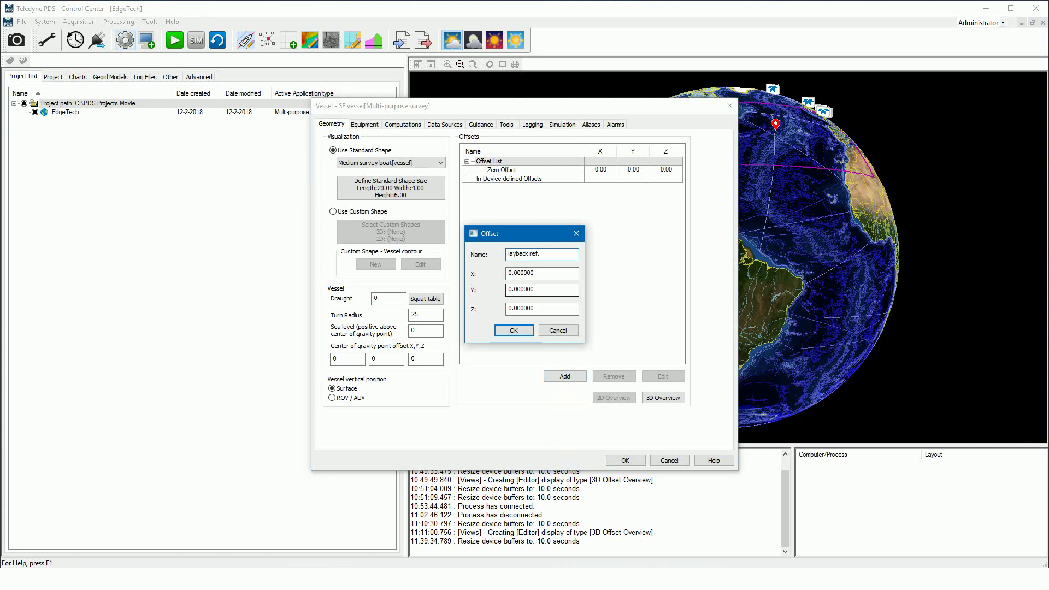
key("Delete")
key("Delete")
type("-16.")
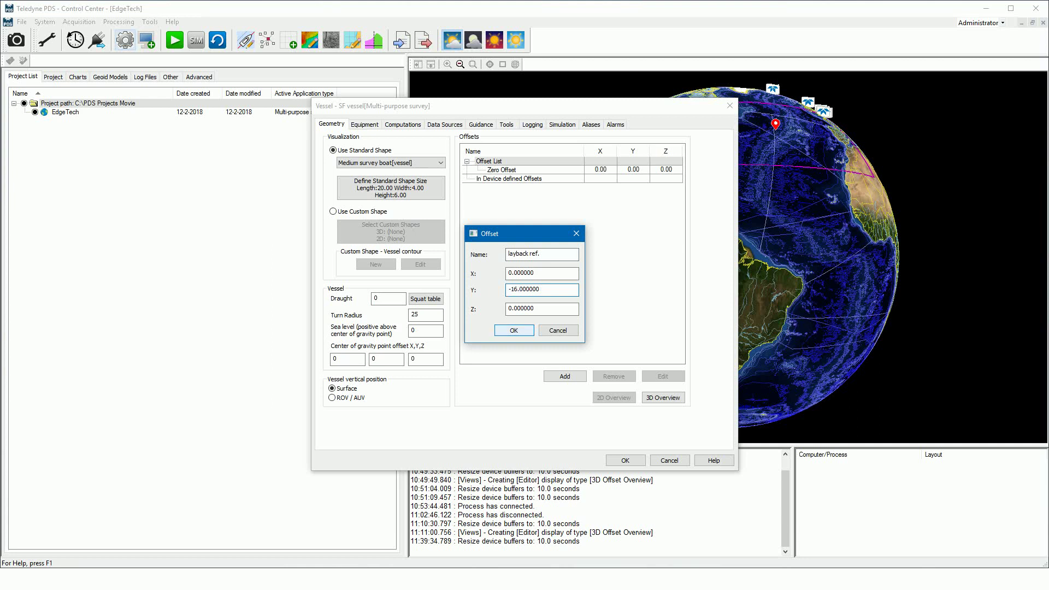
left_click(503, 331)
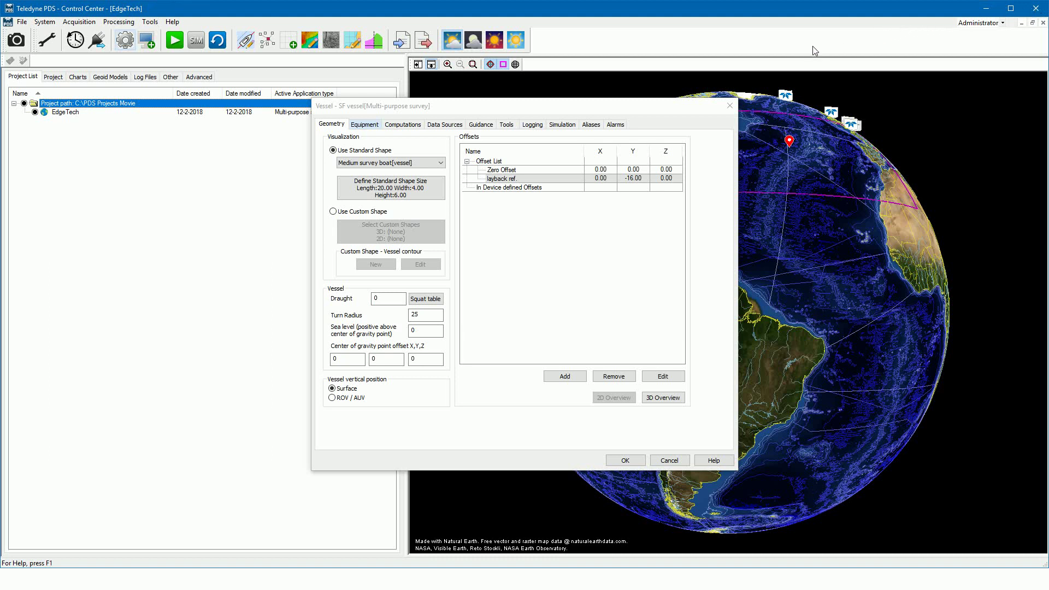
Add a Cable Length Meter with the Manual-Input-Layback driver to the vessel's equipment.
left_click(373, 126)
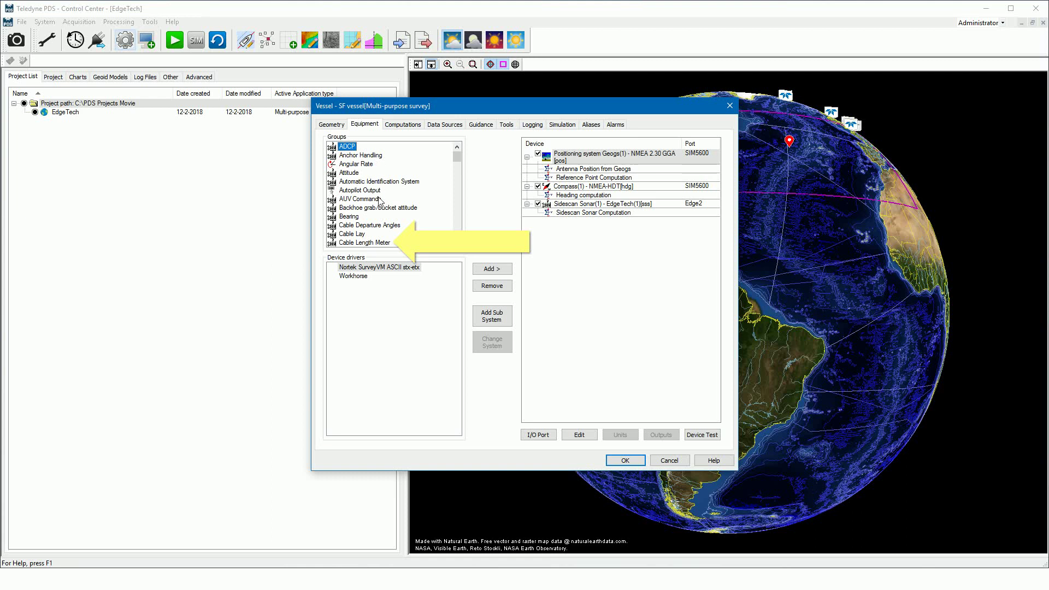
left_click(385, 244)
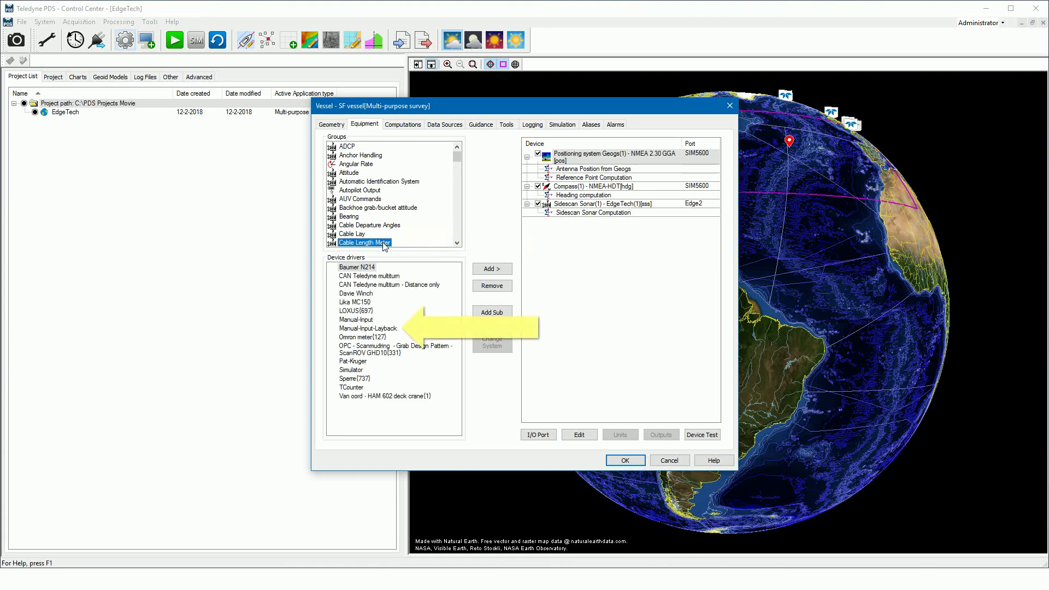
left_click(399, 328)
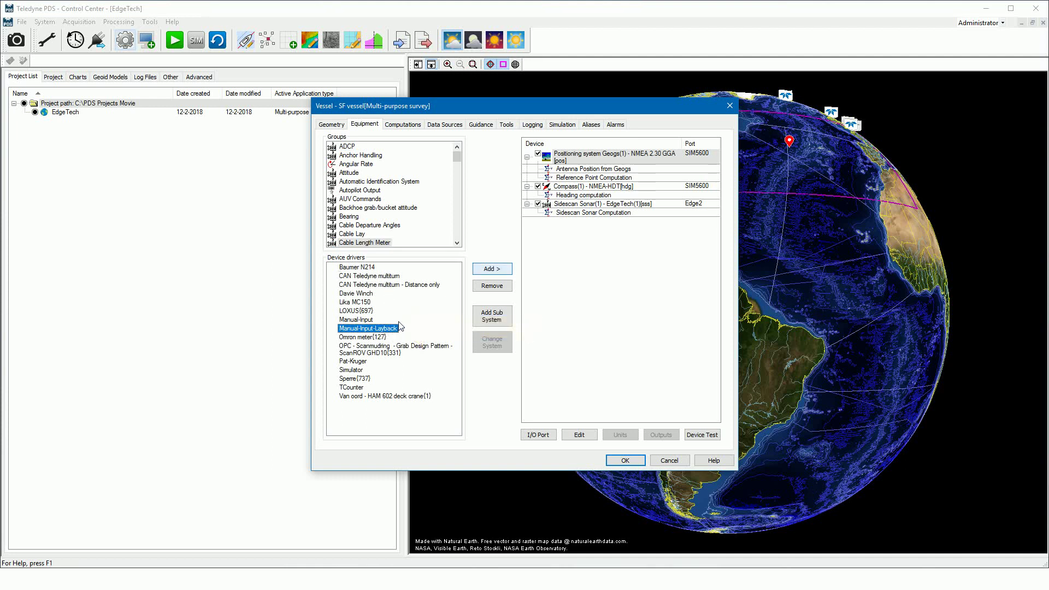
left_click(491, 270)
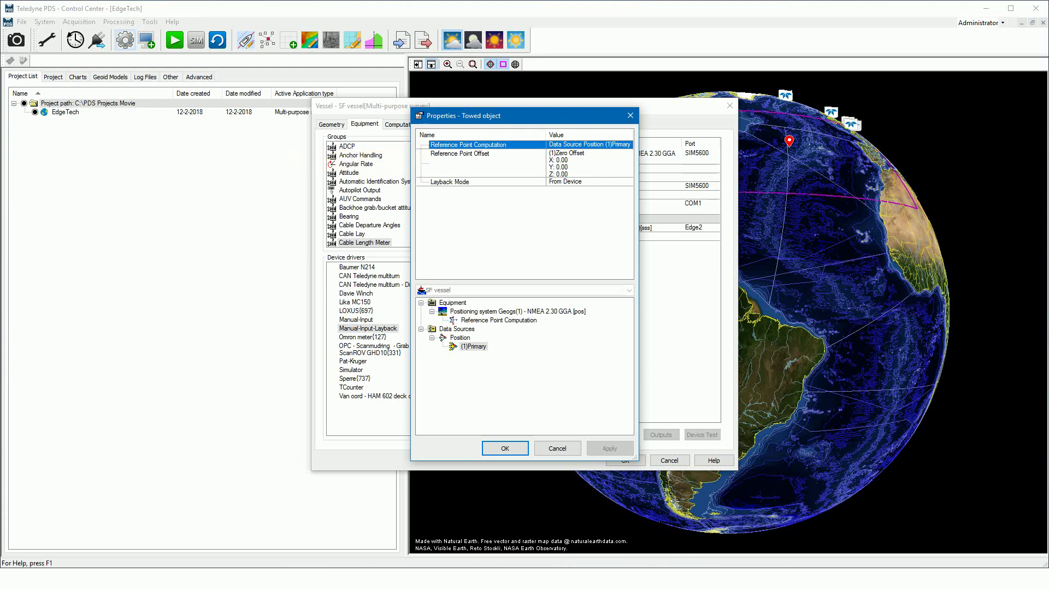
Set the Reference Point Offset of the cable length meter's Towed object computation to "layback ref.".
left_click(461, 159)
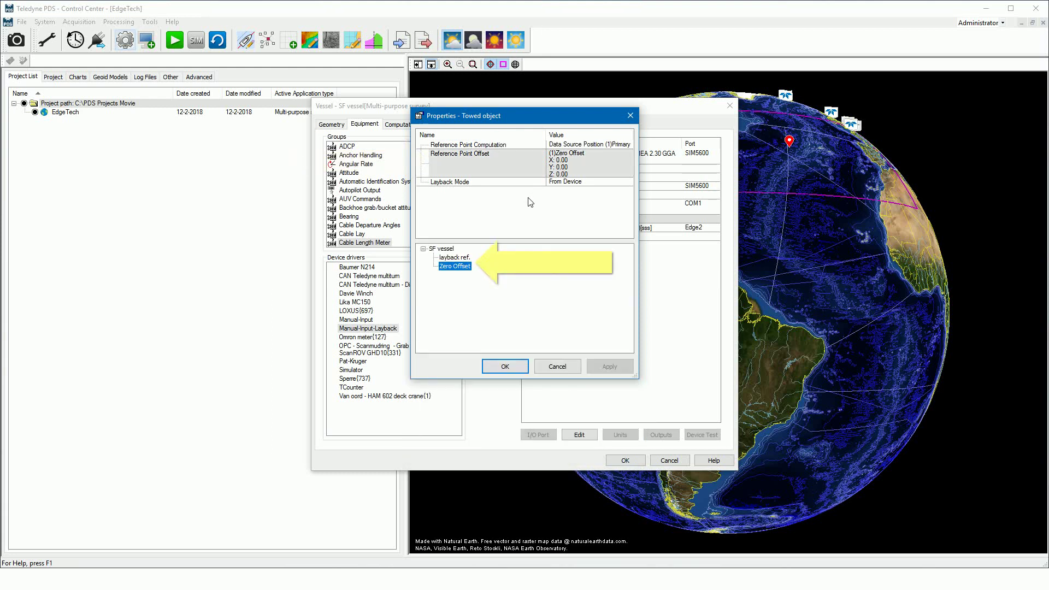
left_click(466, 257)
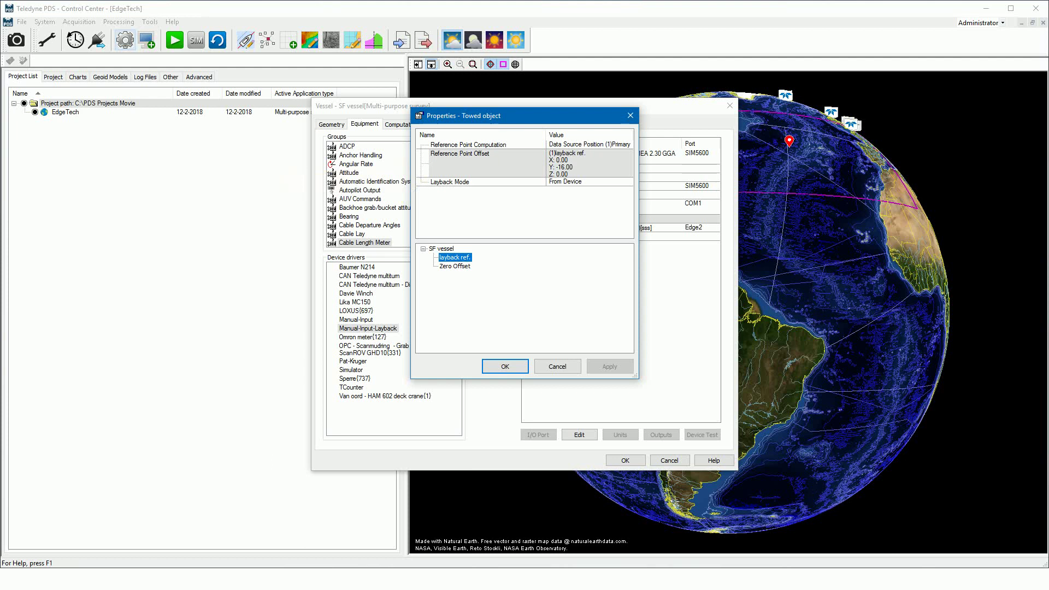
key("Return")
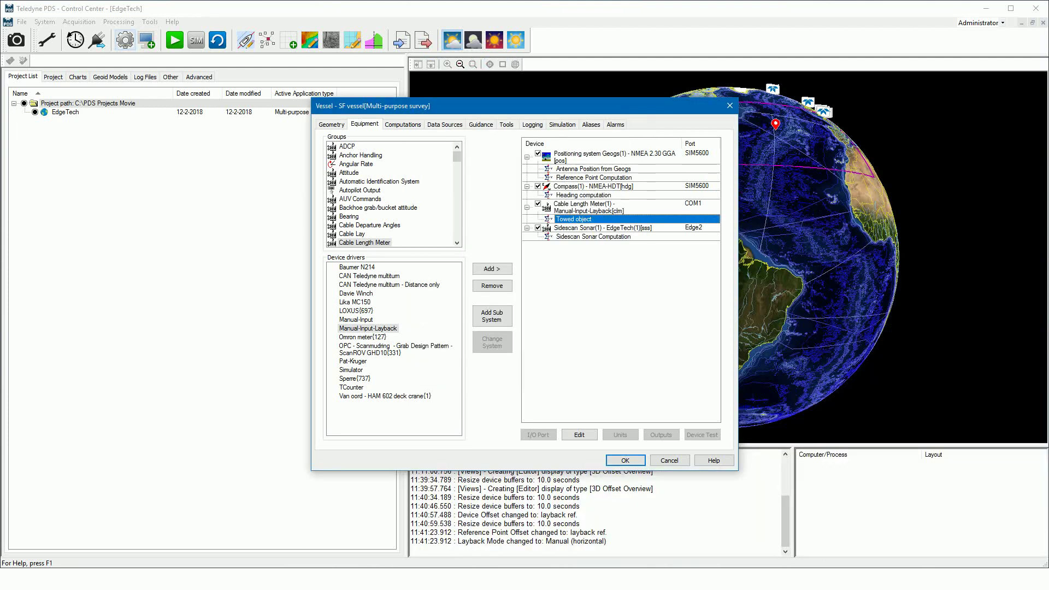
Set the Sidescan Sonar Computation's position source to Towed object and save the vessel configuration.
left_click(593, 236)
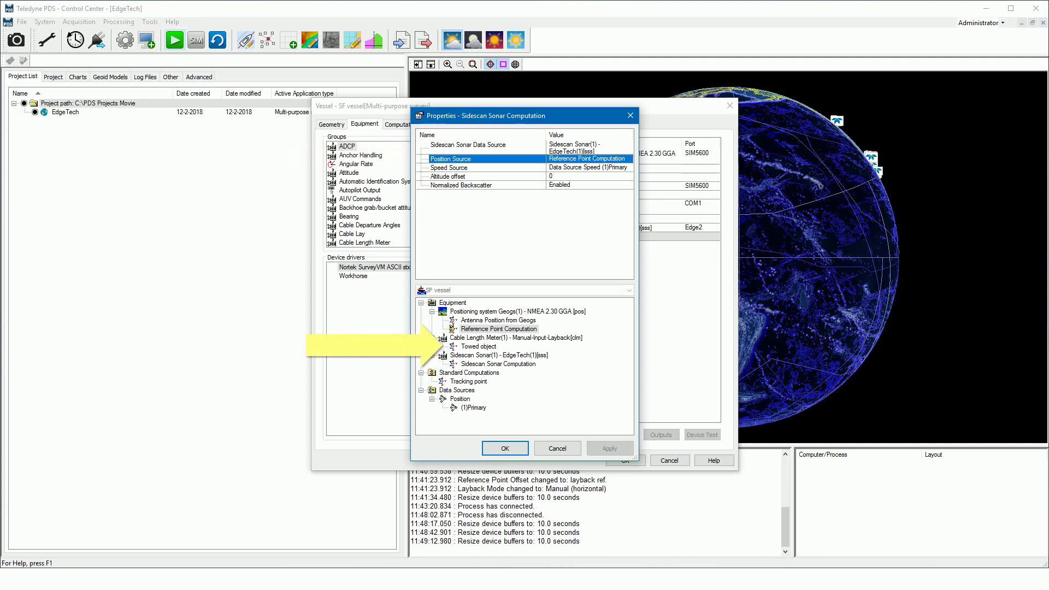
left_click(487, 349)
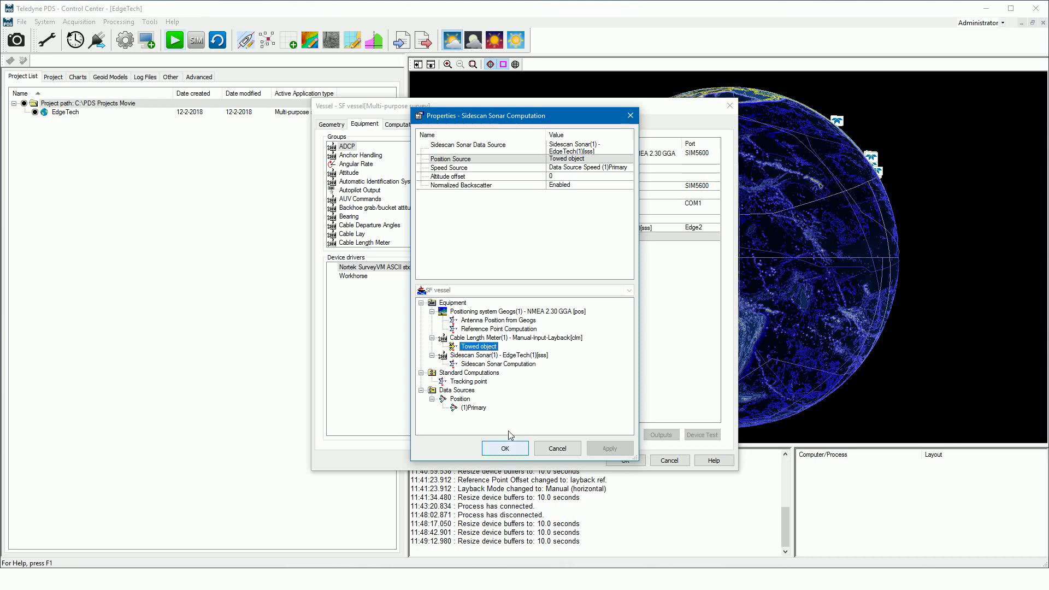
left_click(513, 449)
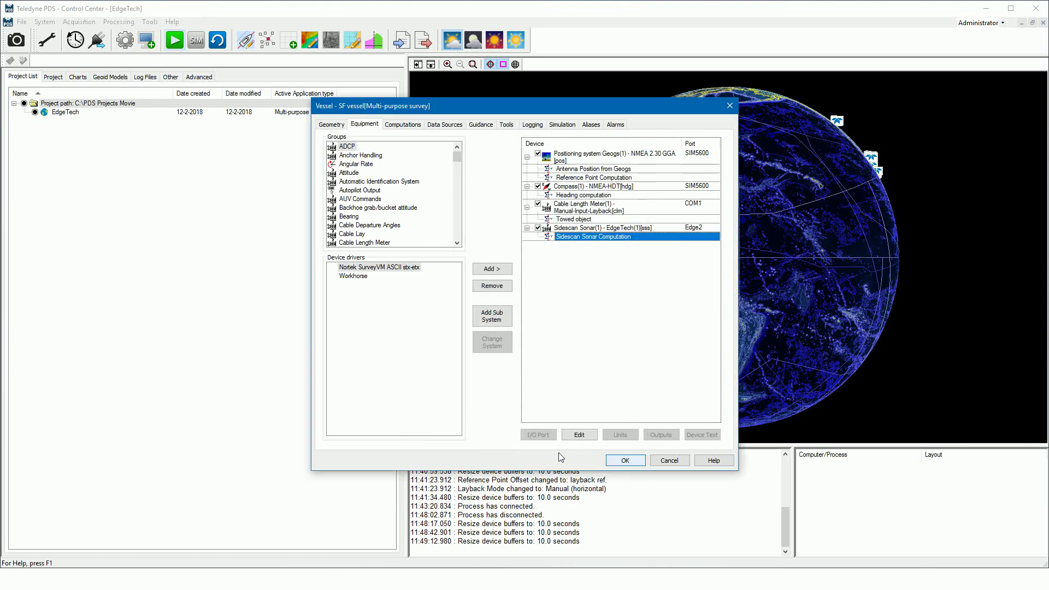
left_click(618, 461)
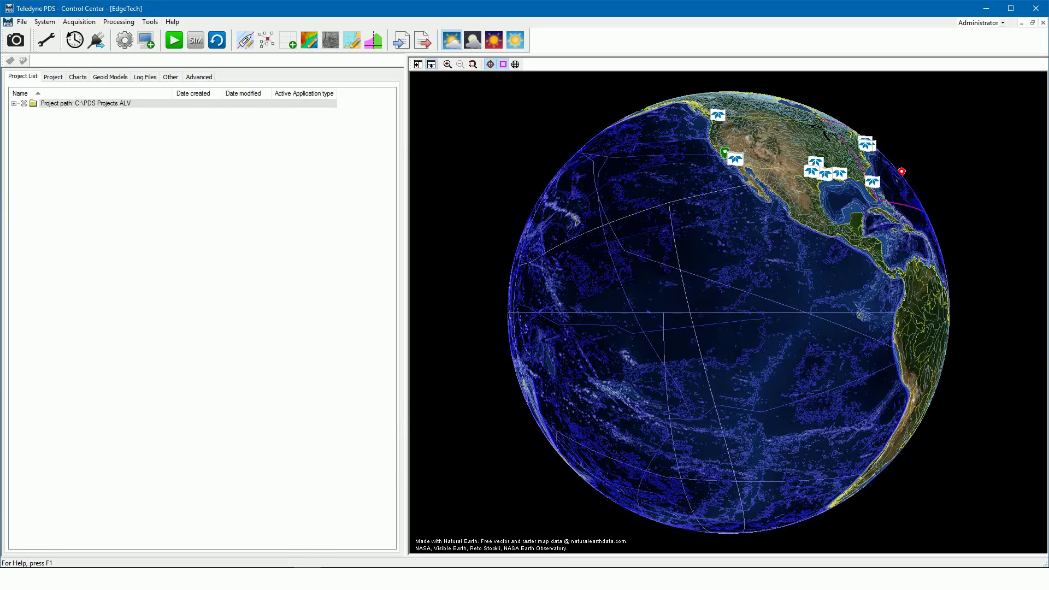
Start acquisition and accept a manual Cable Length input of 10.00 for the cable length meter.
left_click(176, 43)
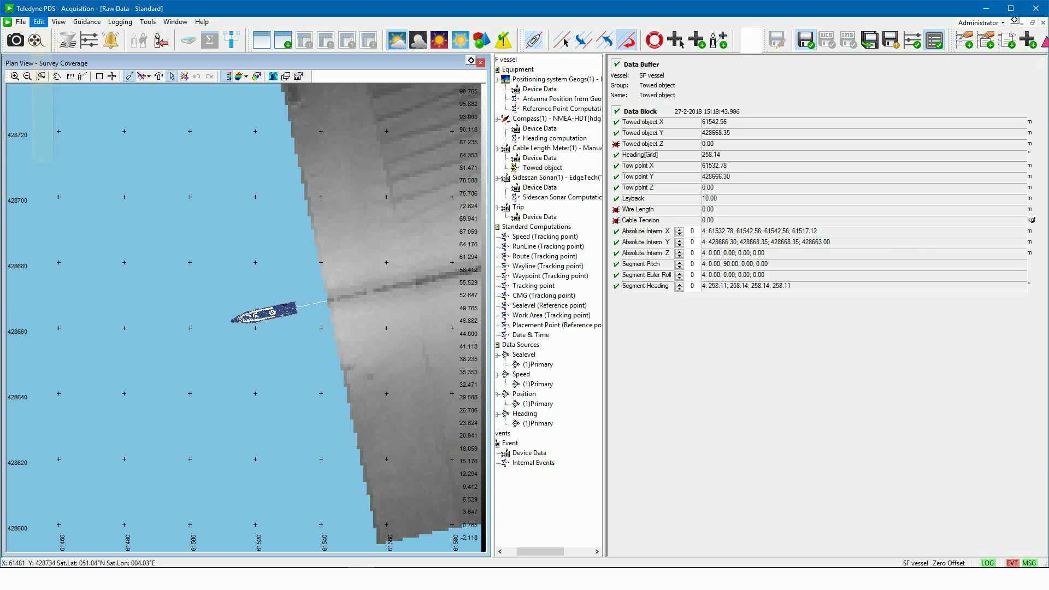
left_click(39, 22)
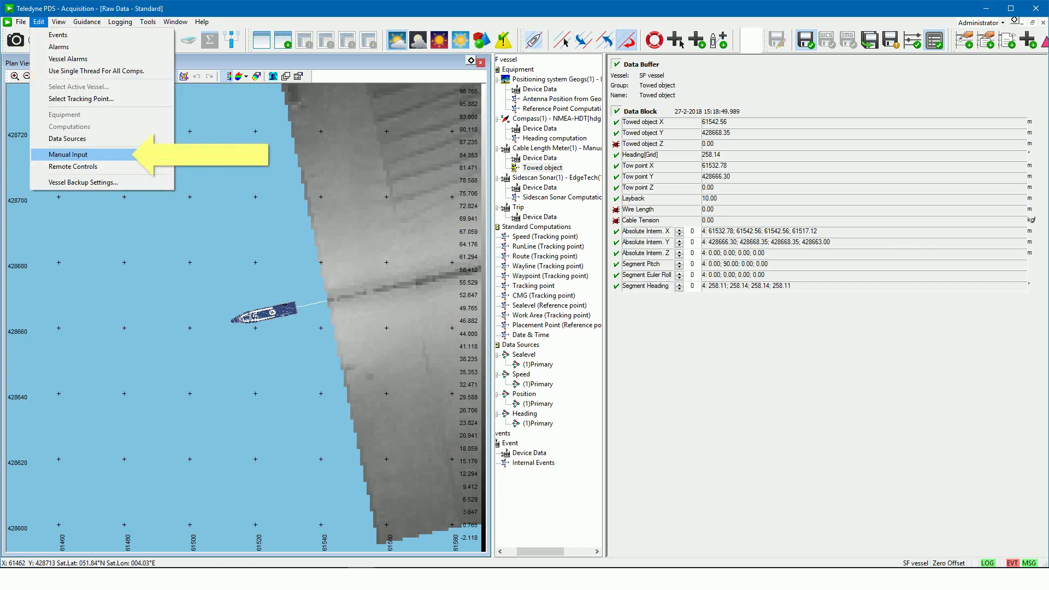
left_click(68, 155)
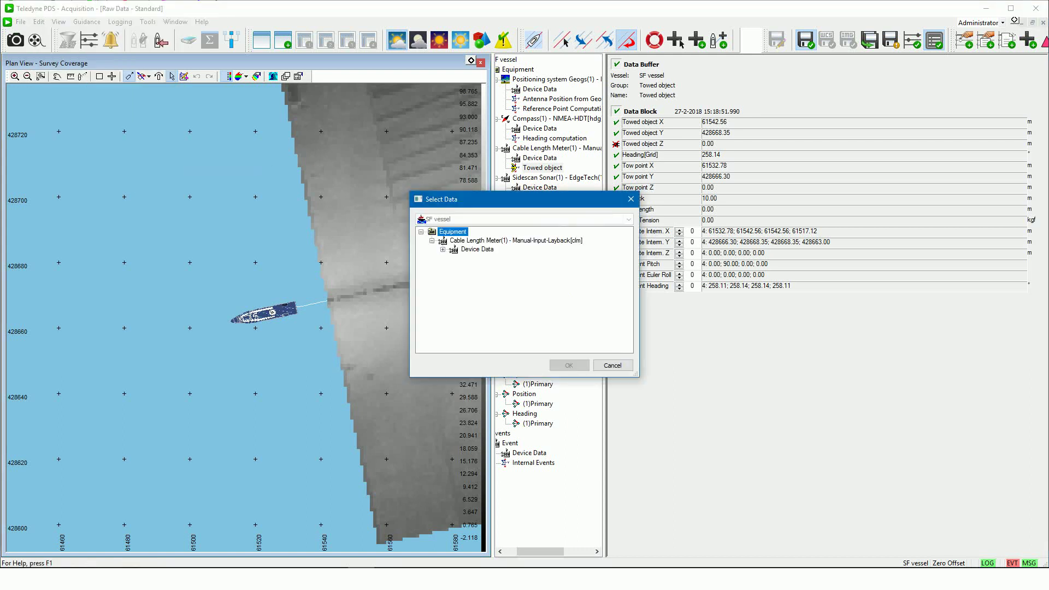
left_click(444, 249)
left_click(484, 260)
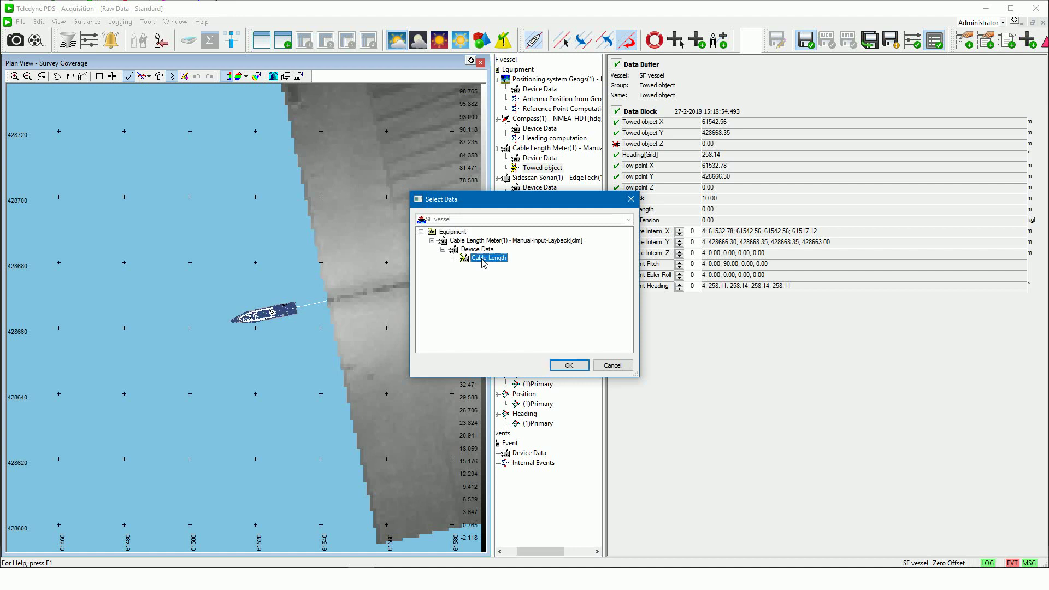
double_click(484, 259)
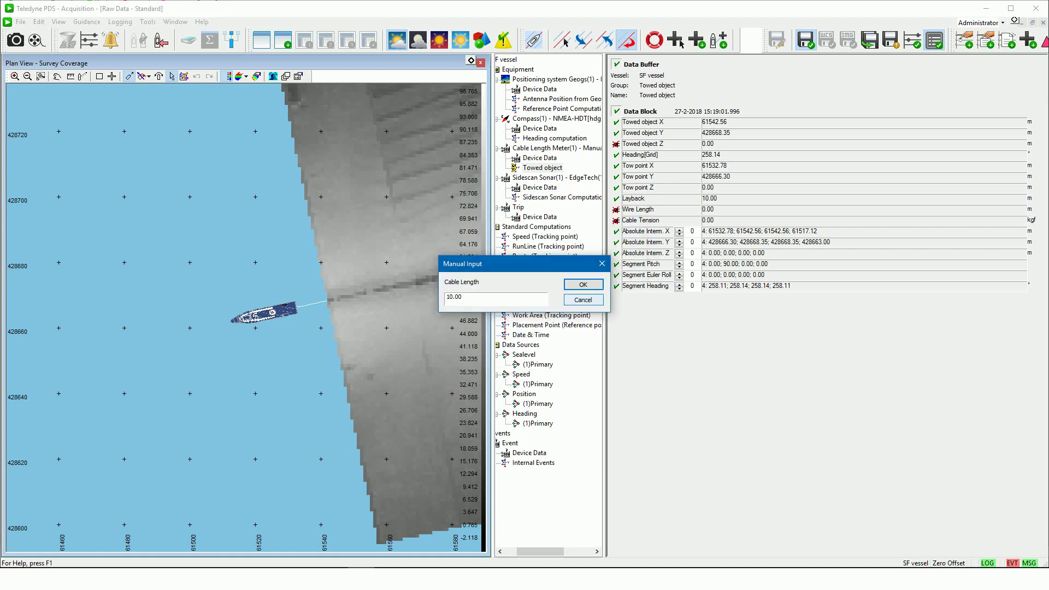
key("Return")
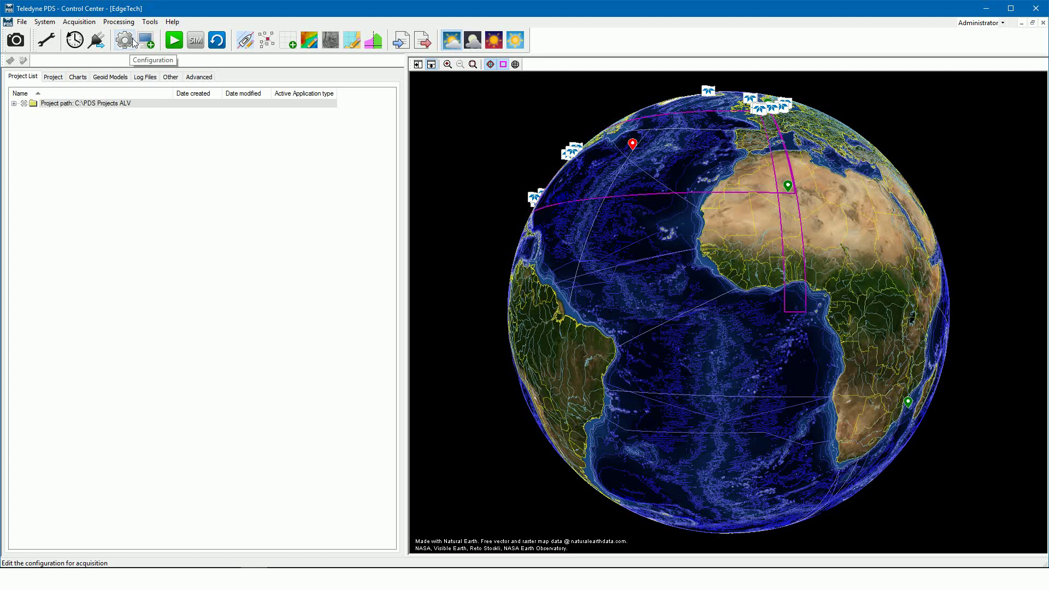
Add a Towed object advanced computation to the SF vessel under the name "Towed object".
left_click(125, 39)
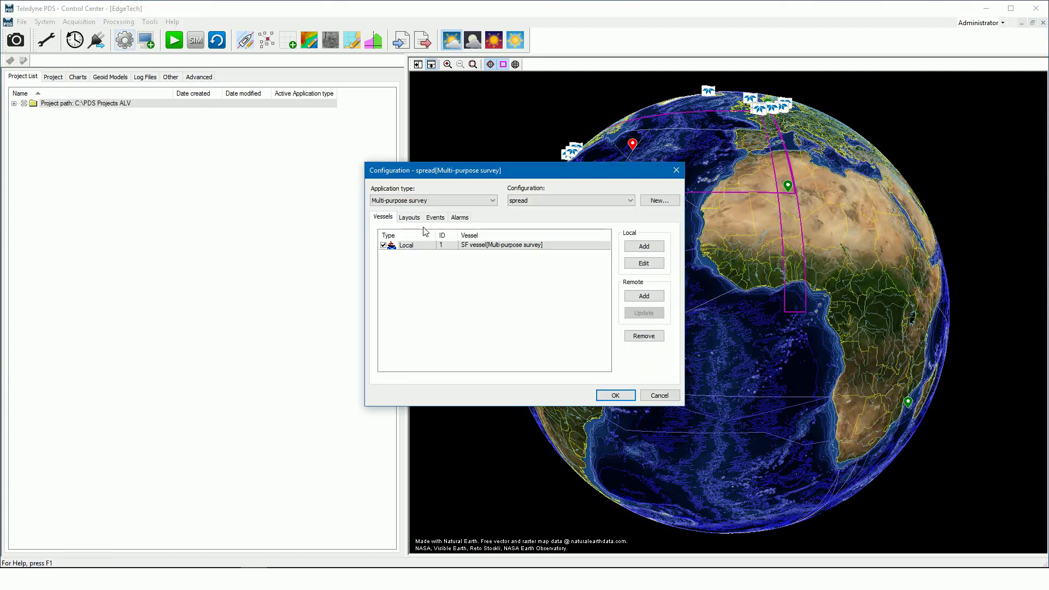
double_click(449, 246)
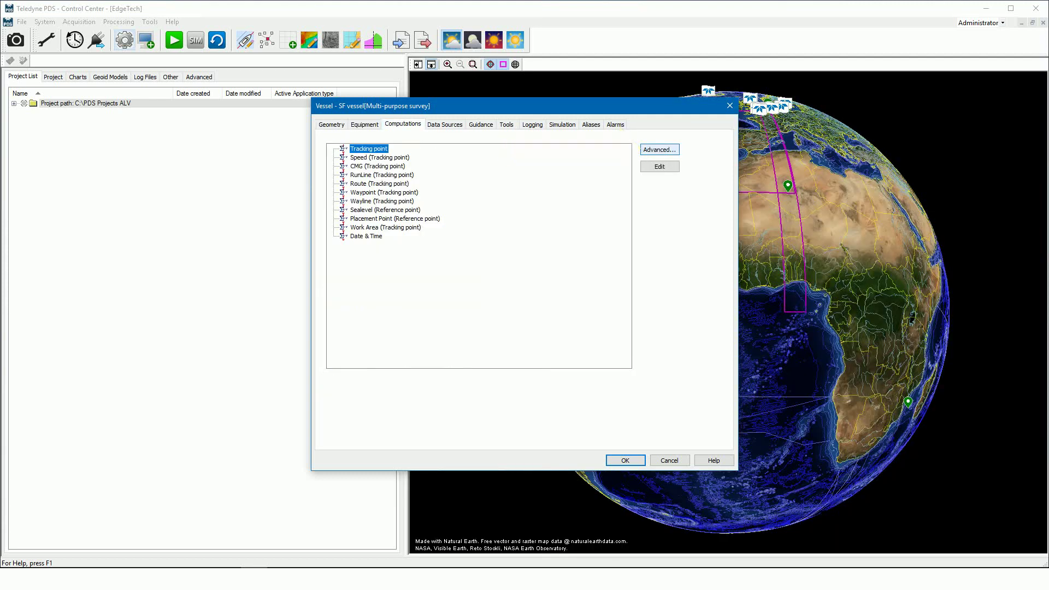
left_click(660, 149)
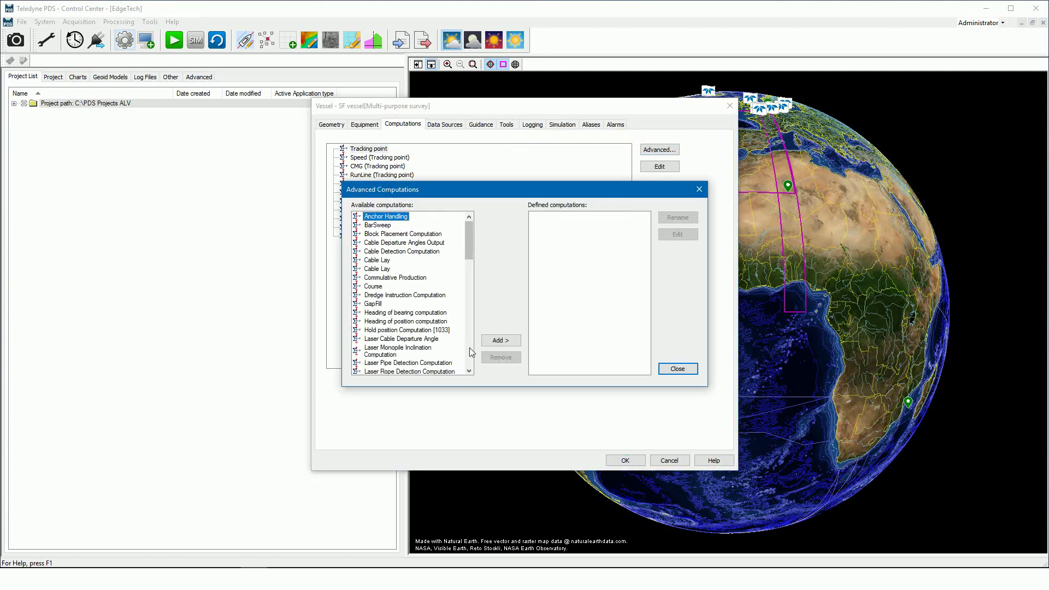
scroll(470, 351, "down", 10)
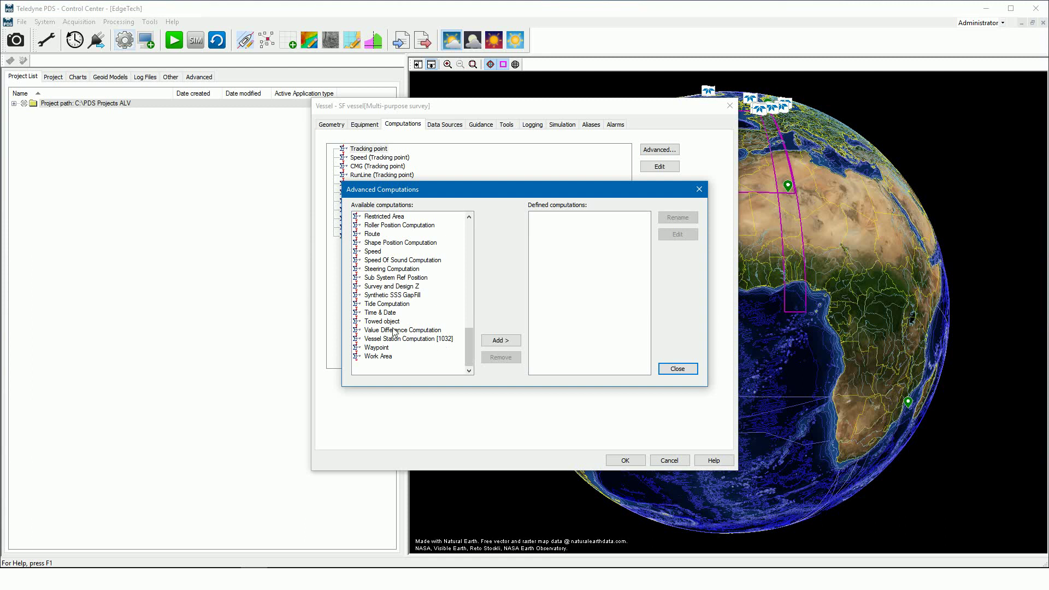
left_click(374, 323)
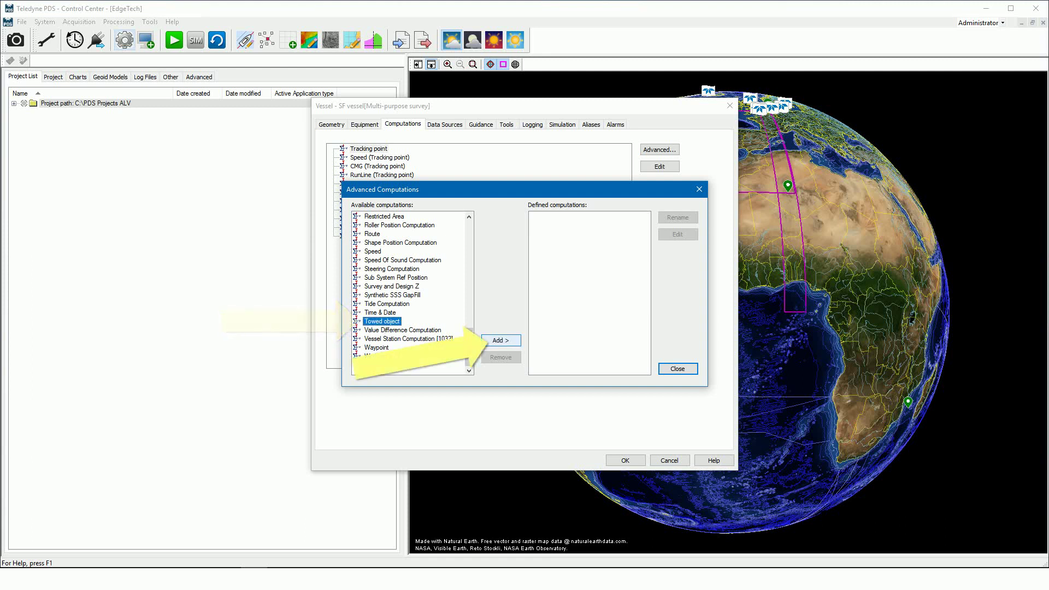
left_click(509, 340)
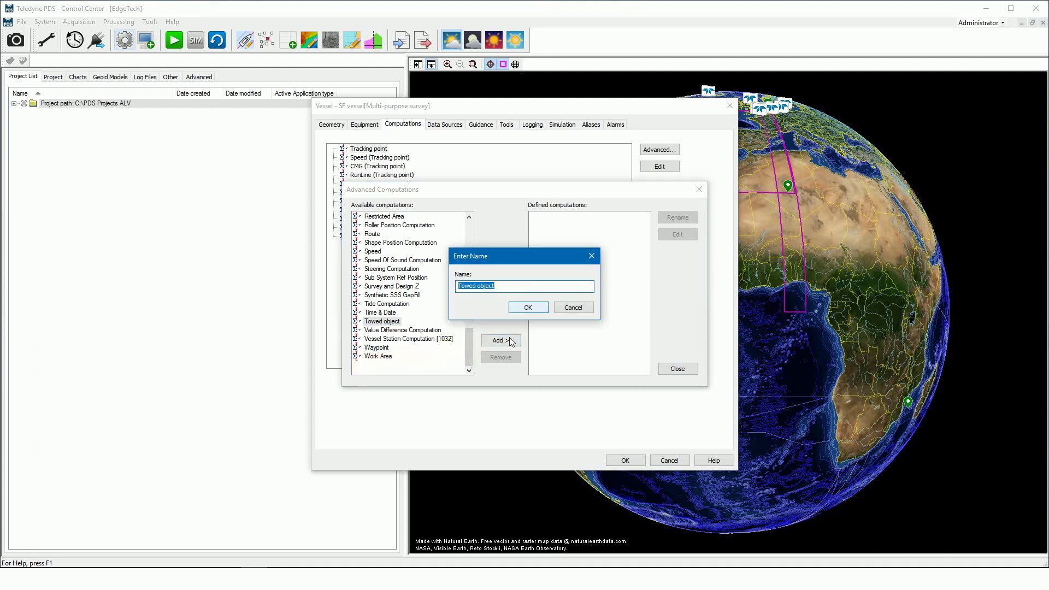
left_click(529, 309)
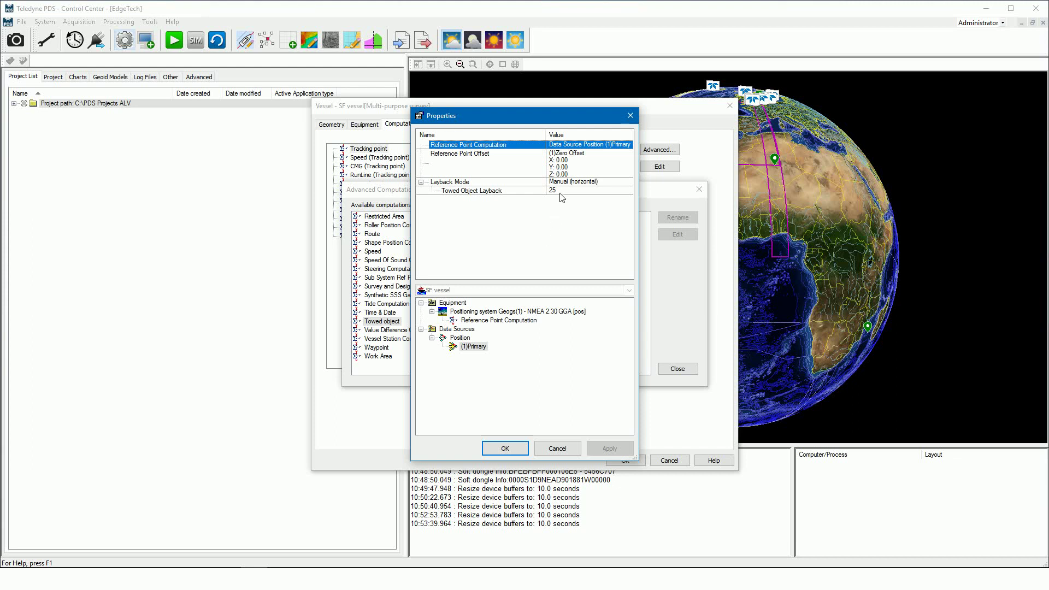
Set the towed object's Reference Point Offset to layback and its Layback Mode to From device (wire length + depth rel surface).
left_click(568, 168)
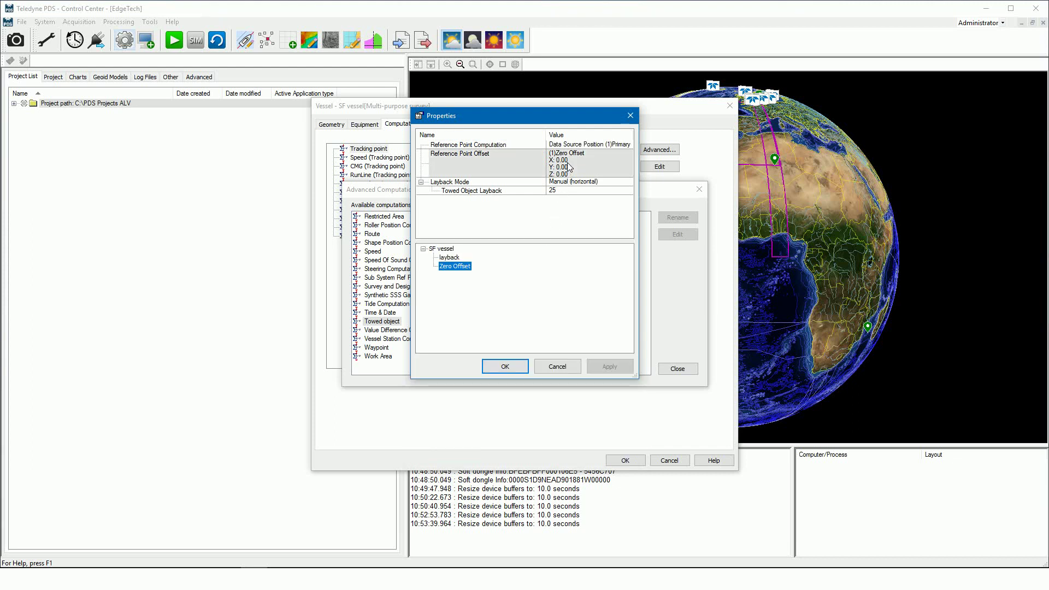
left_click(456, 258)
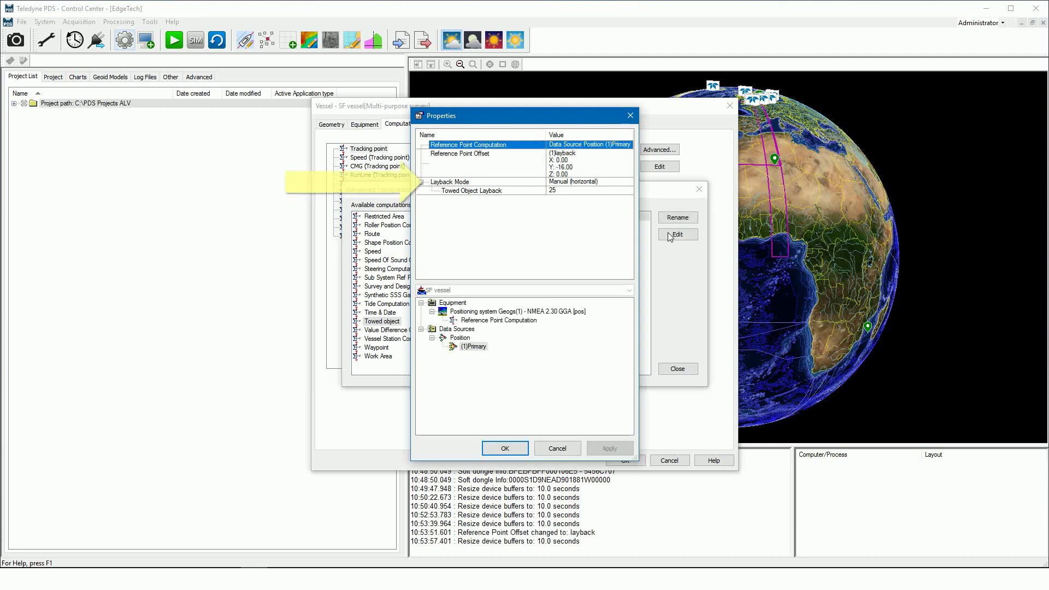
left_click(576, 182)
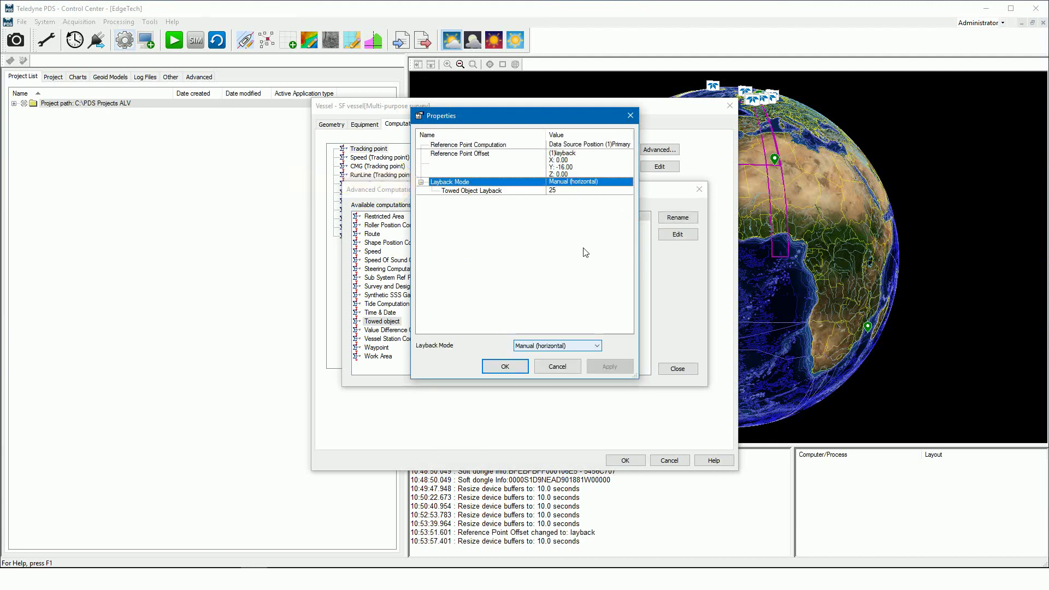
left_click(597, 346)
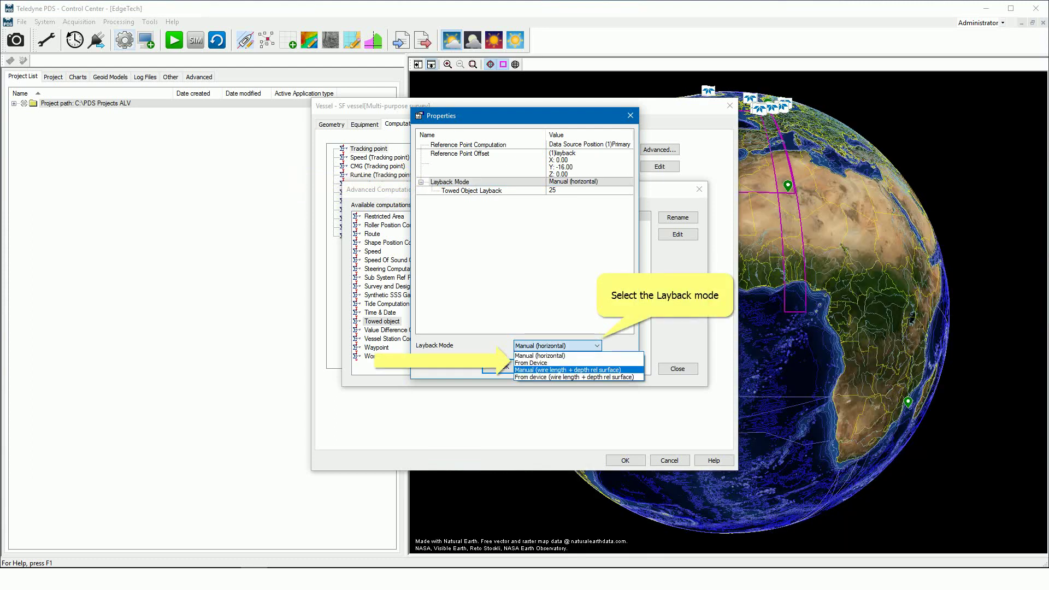
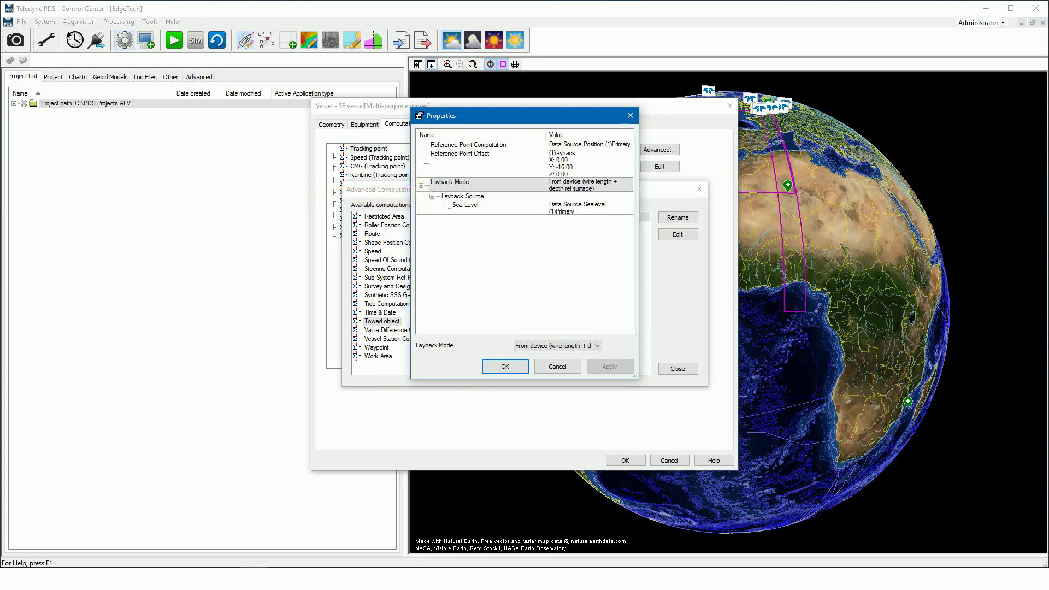
Assign Cable Length Meter(1) device data as Layback Source and the depth sensor's Sealevel computation as Sea Level, saving the configuration.
left_click(564, 197)
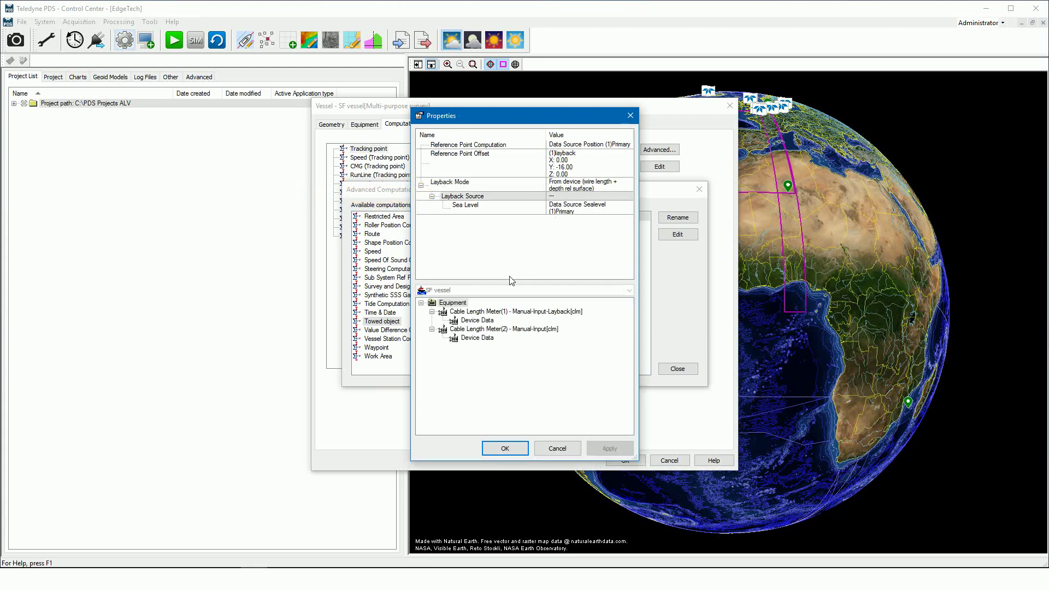
left_click(479, 321)
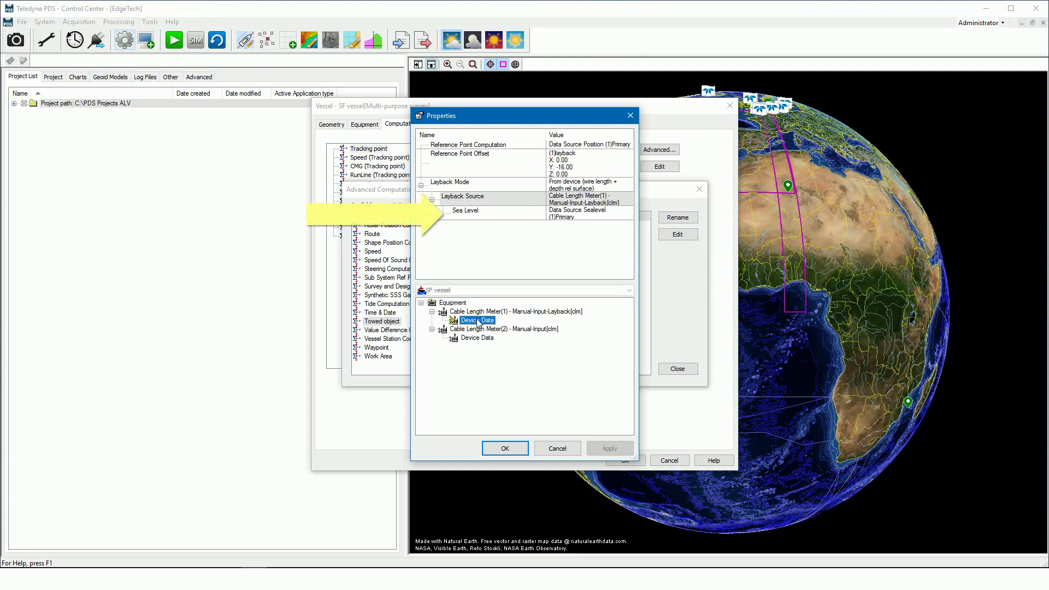
left_click(558, 216)
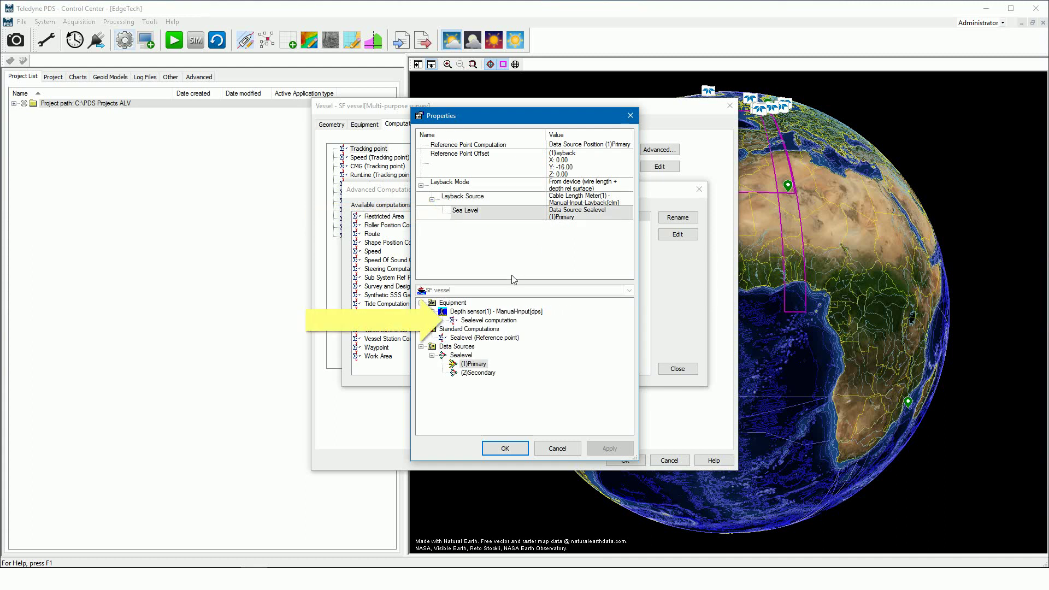
left_click(479, 321)
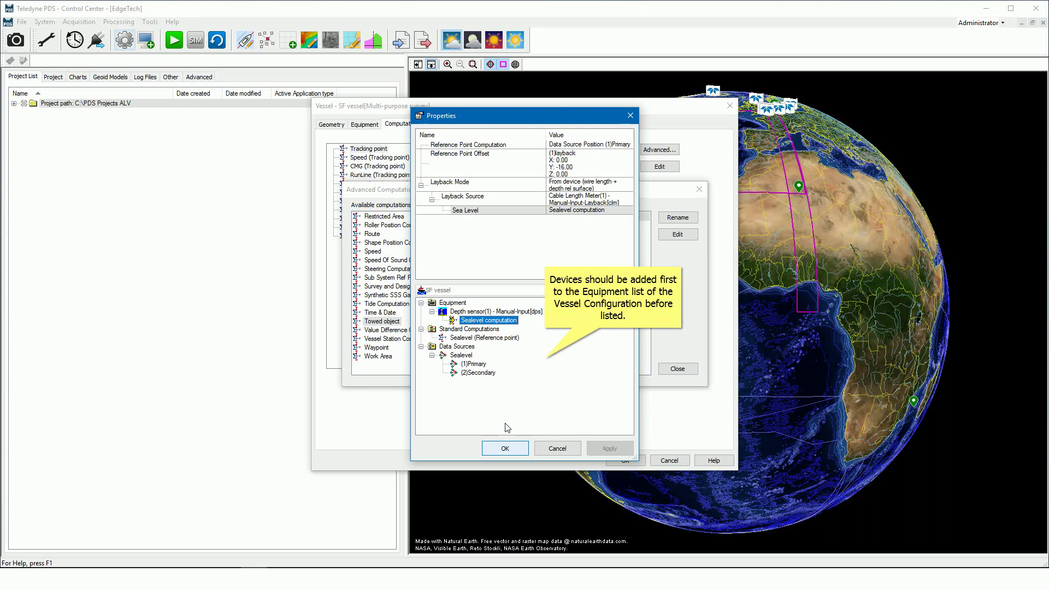
left_click(514, 449)
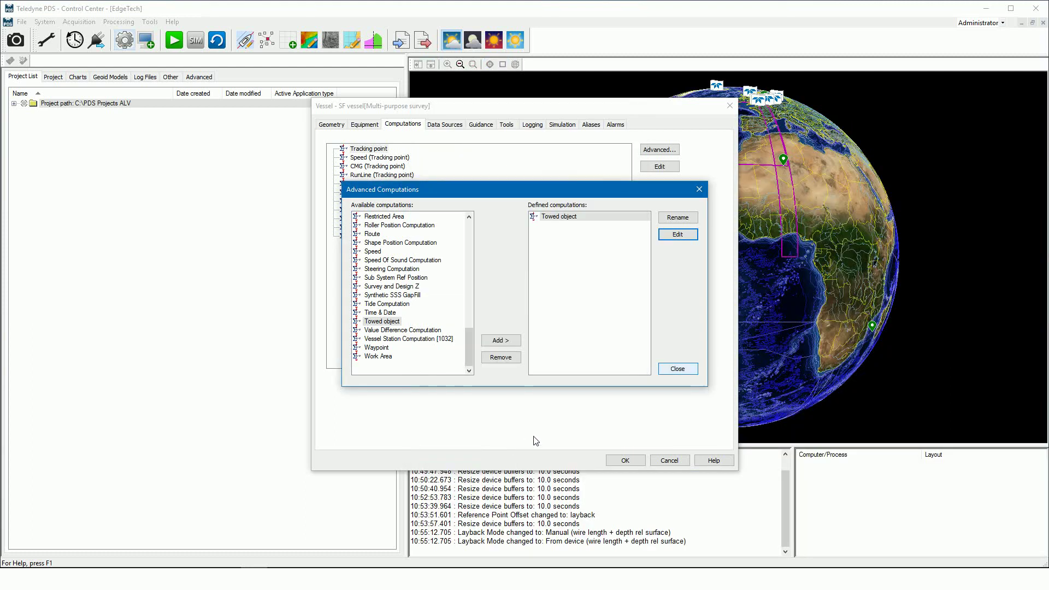
left_click(676, 370)
left_click(625, 460)
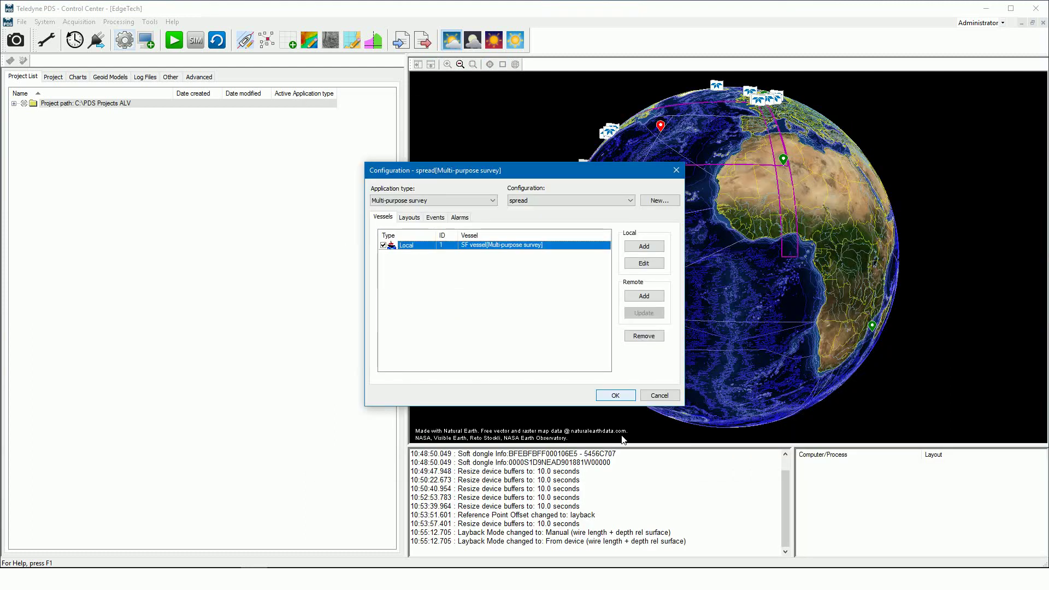
left_click(617, 395)
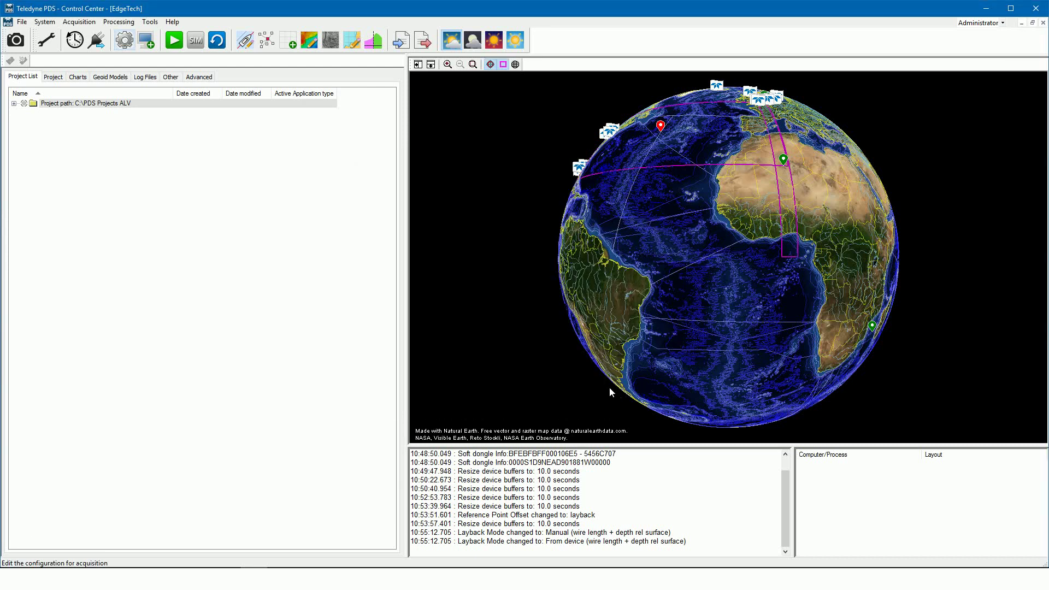
Review the SF vessel's equipment list and the available device drivers for the Cable Length Meter and Depth sensor groups.
left_click(125, 42)
left_click(634, 266)
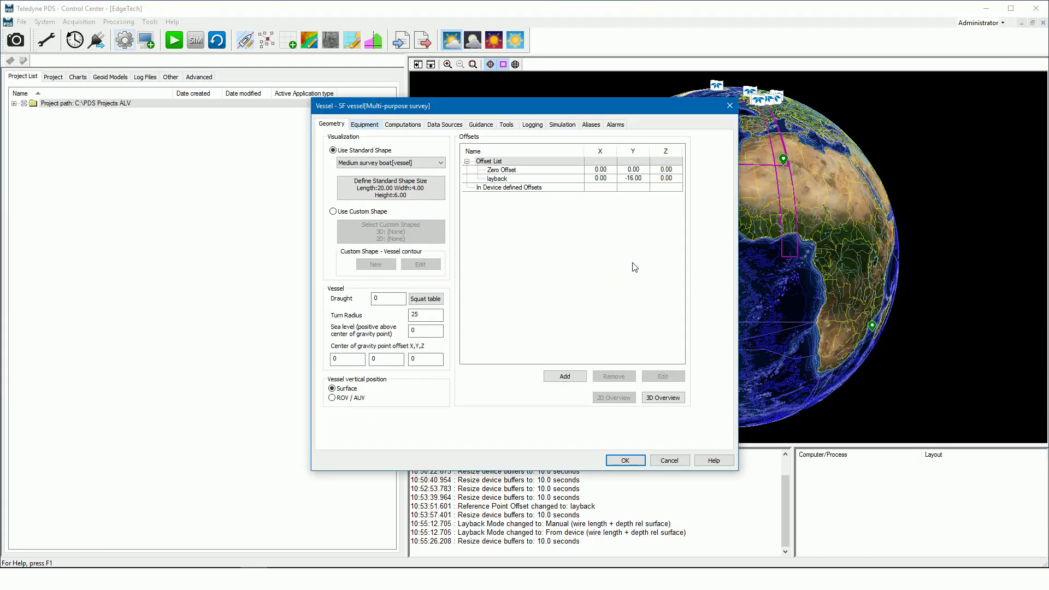
left_click(364, 125)
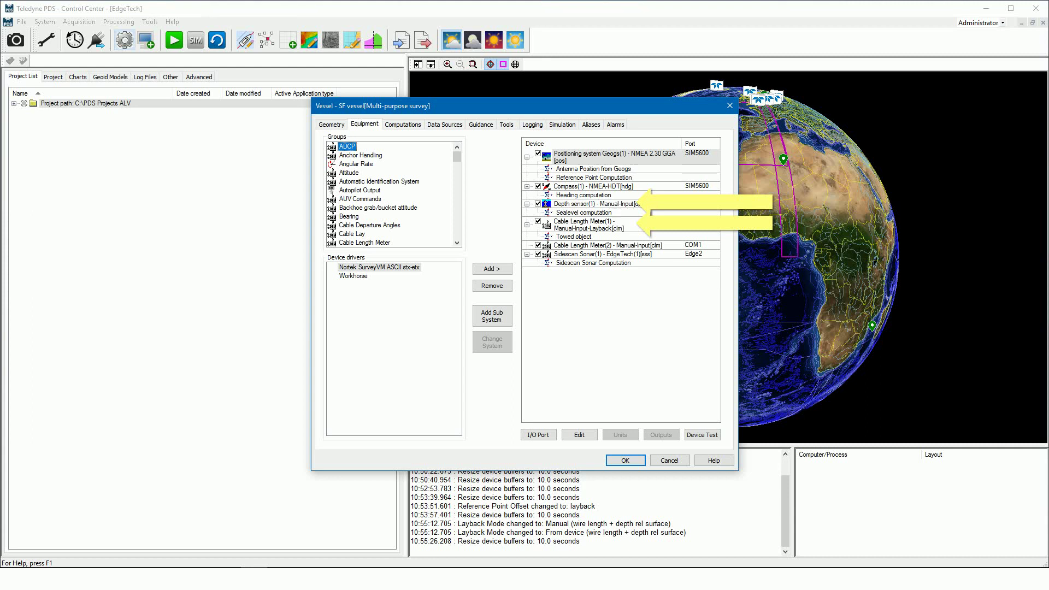
left_click(364, 164)
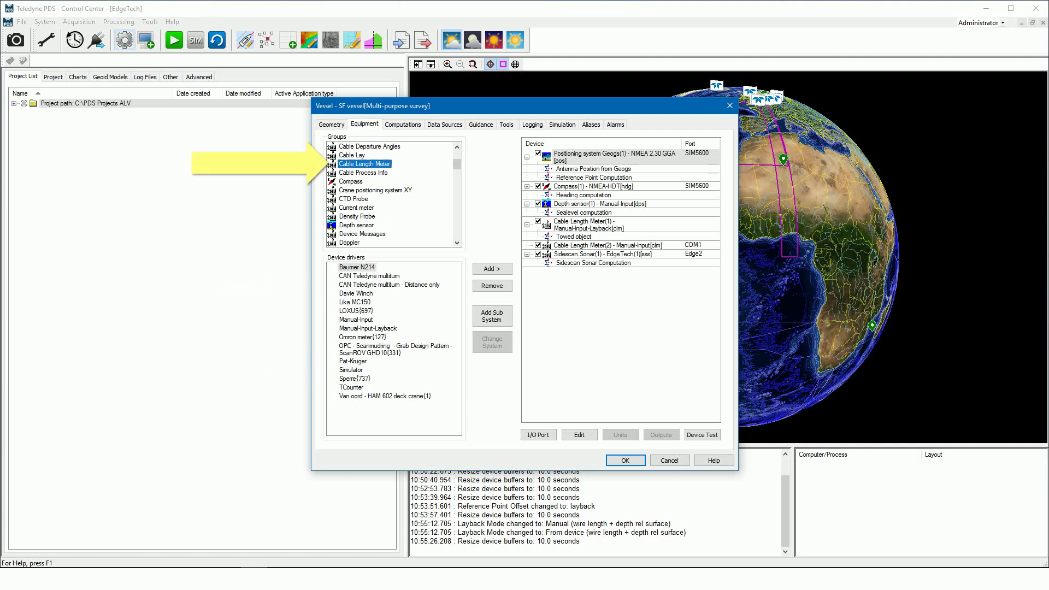
left_click(357, 225)
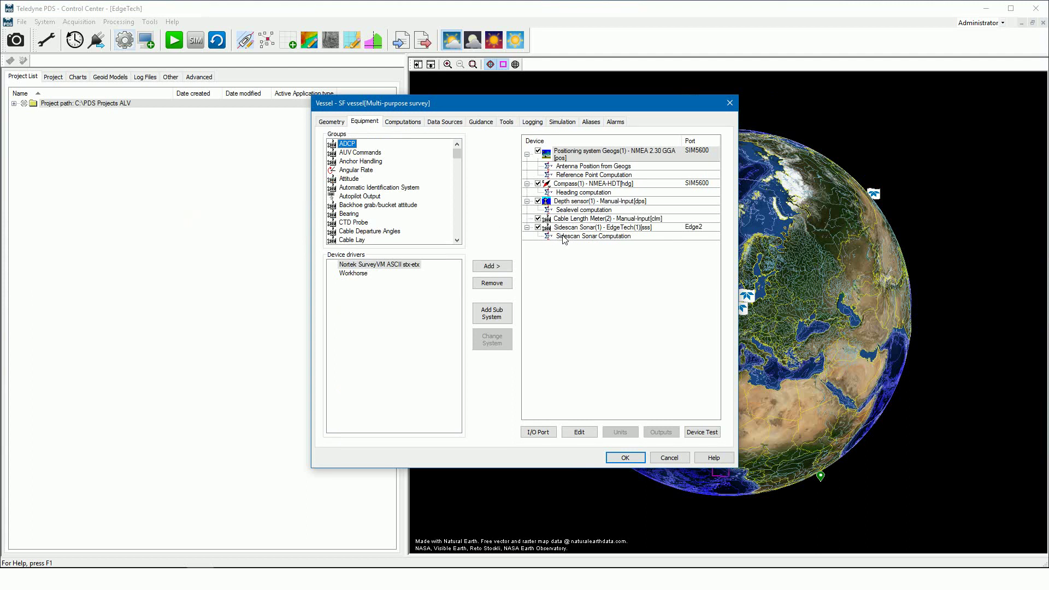
Set the Position Source of the Sidescan Sonar Computation to the Towed object user computation.
left_click(563, 236)
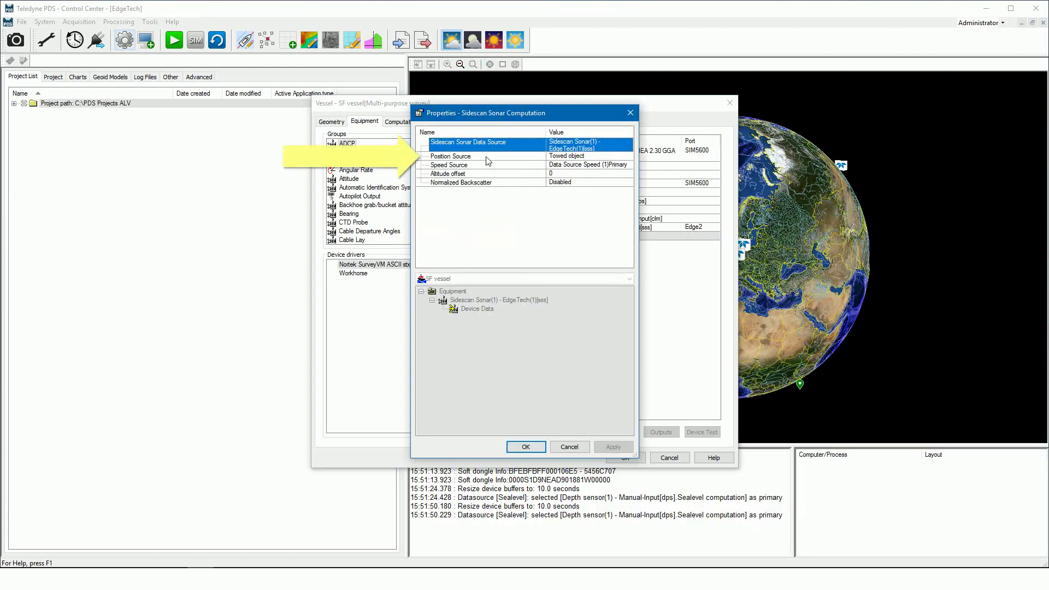
left_click(487, 159)
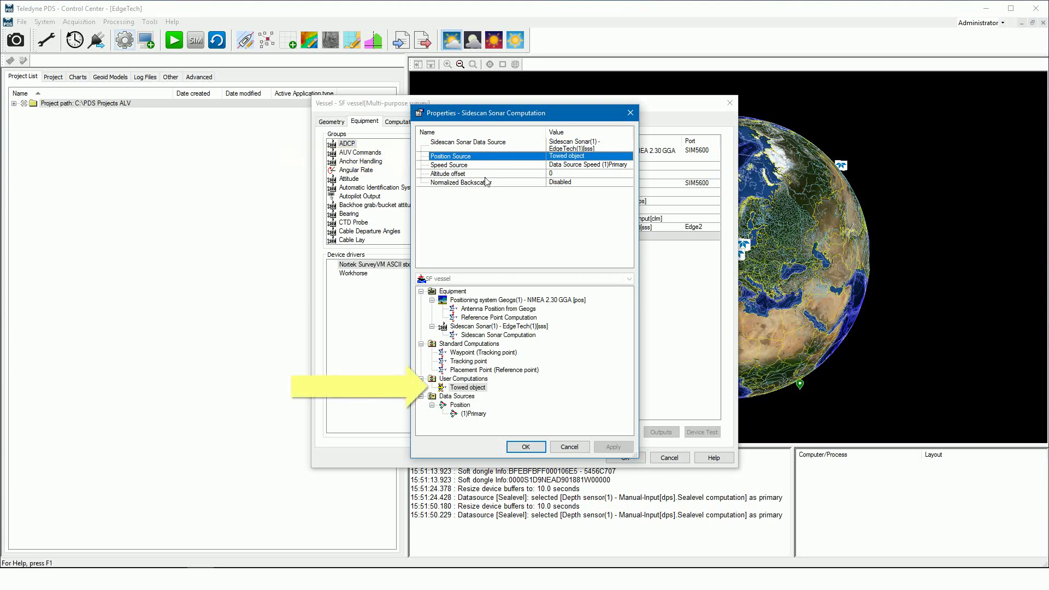
left_click(473, 390)
left_click(522, 447)
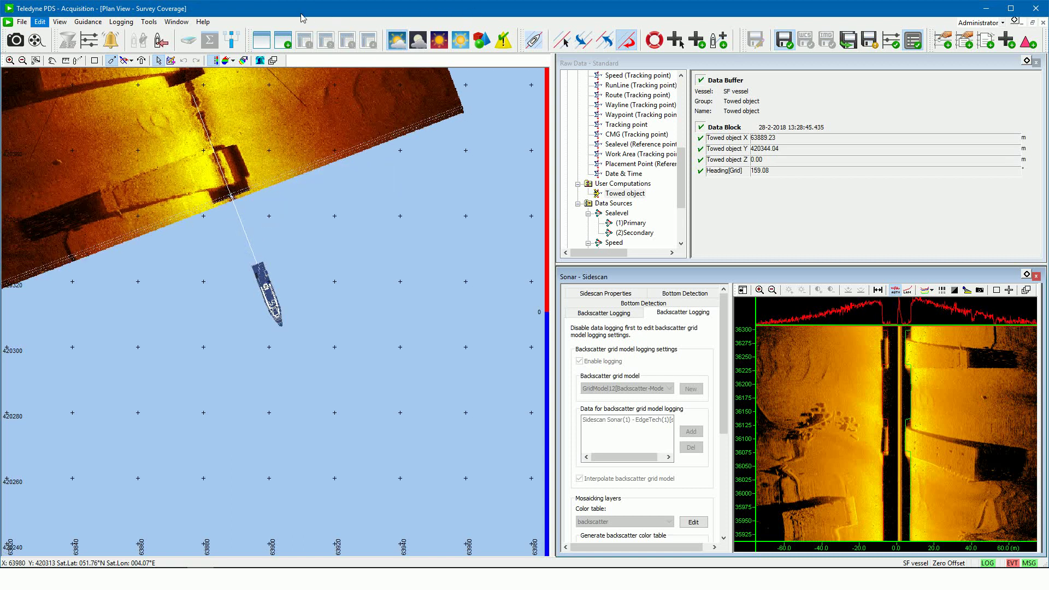
In PDS Acquisition, view the manual Cable Length input of Cable Length Meter(2) and dismiss it.
left_click(41, 22)
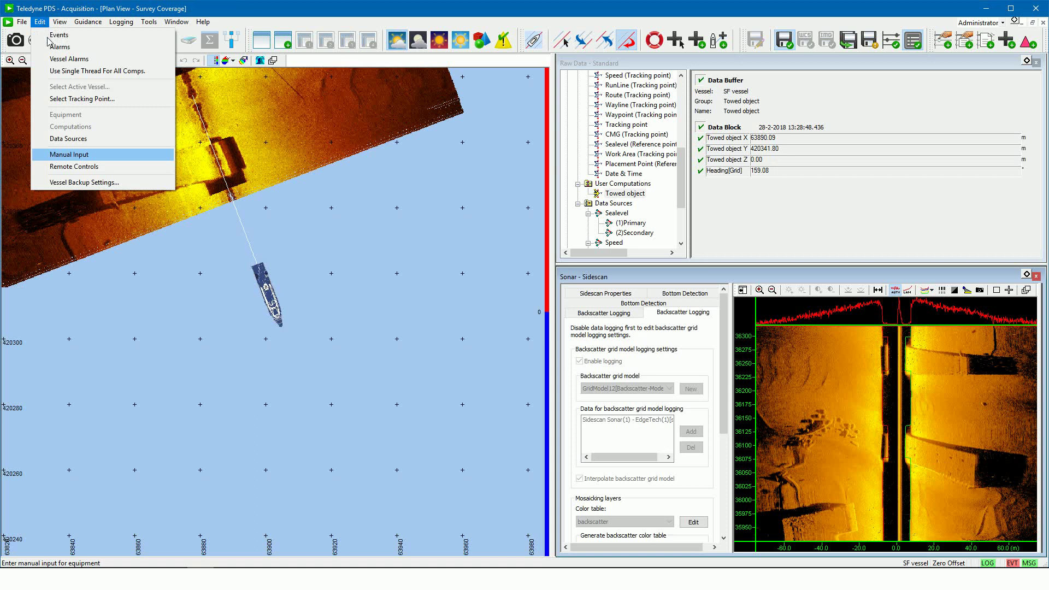
left_click(78, 155)
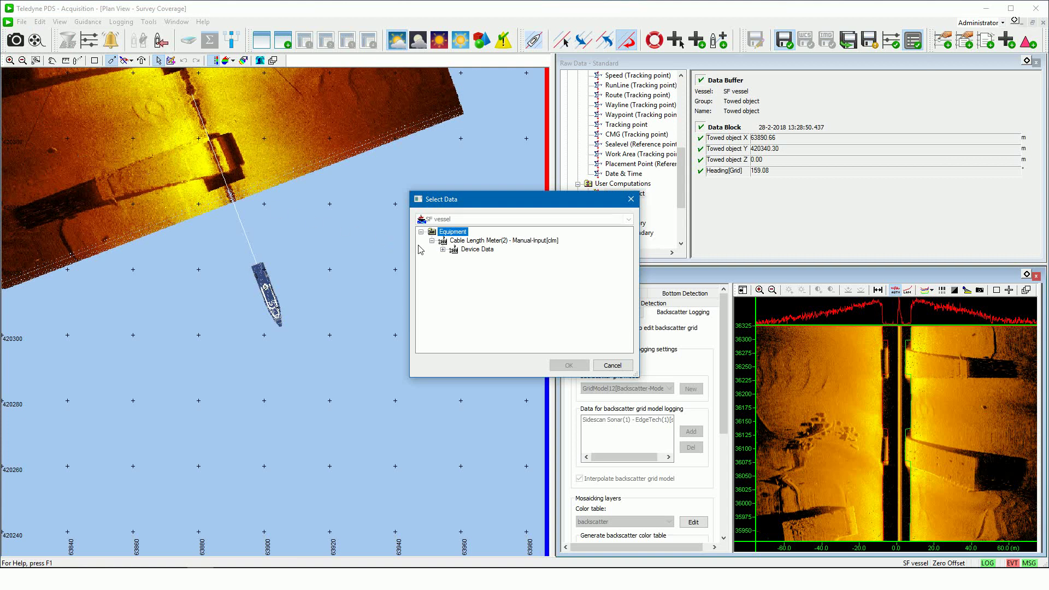
left_click(443, 250)
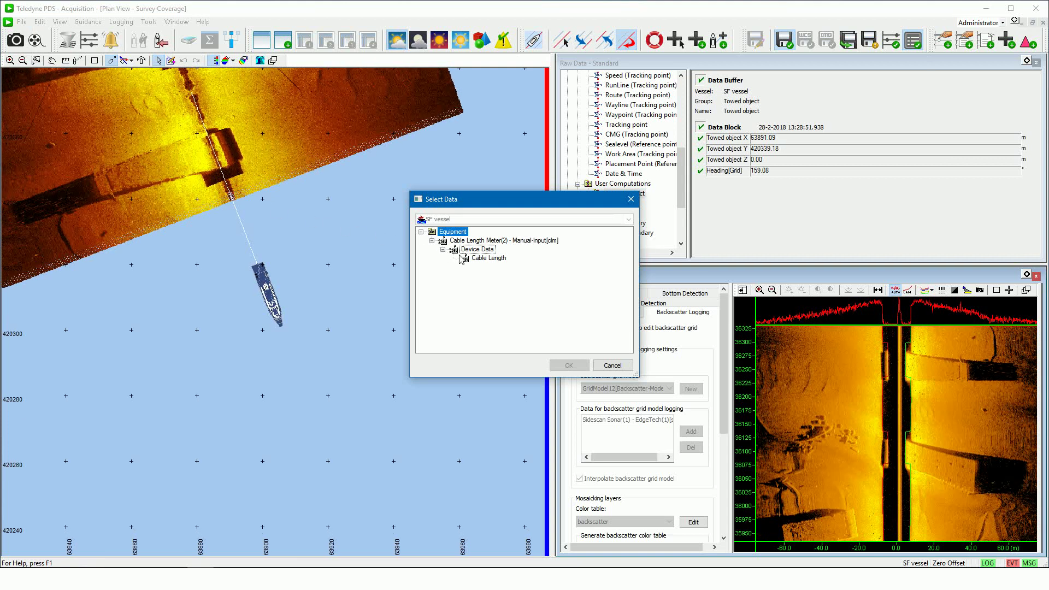
double_click(480, 260)
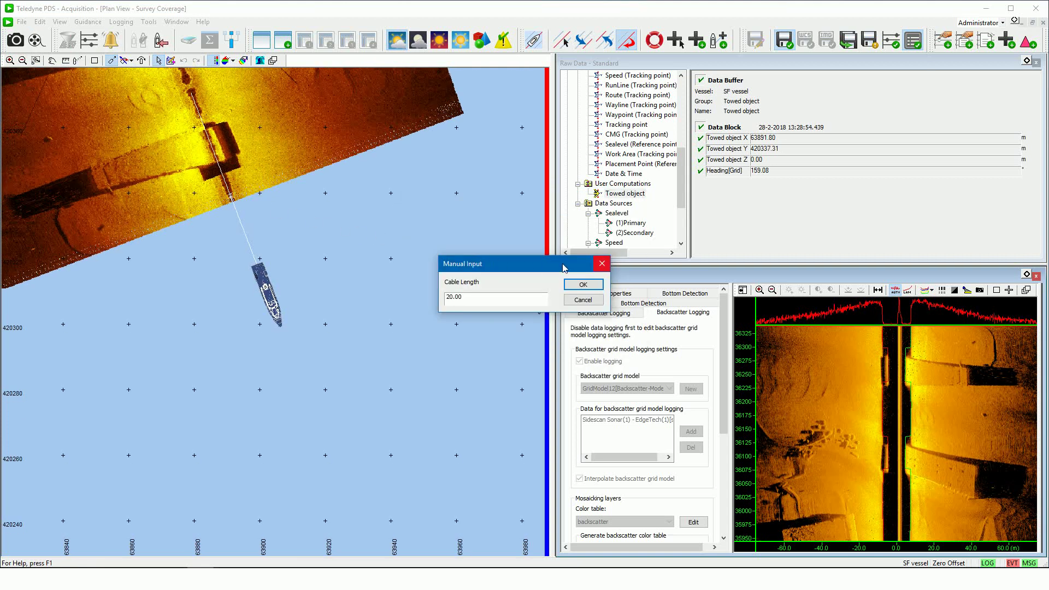
left_click(602, 264)
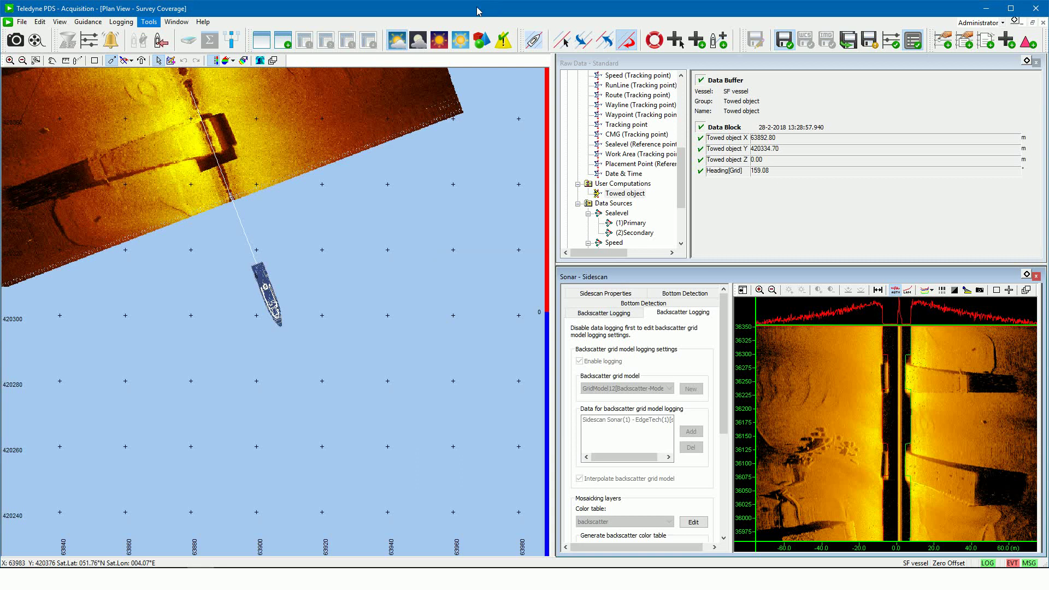
Add the equipment control display for Depth sensor(1) - Manual-Input and enable Force Manual Sealevel.
left_click(153, 22)
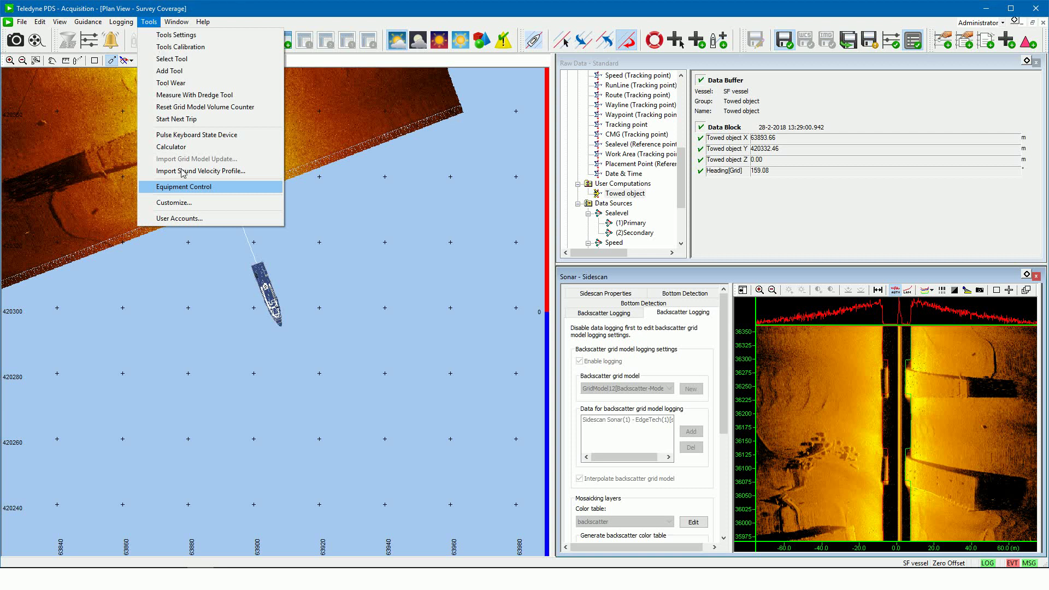
left_click(185, 187)
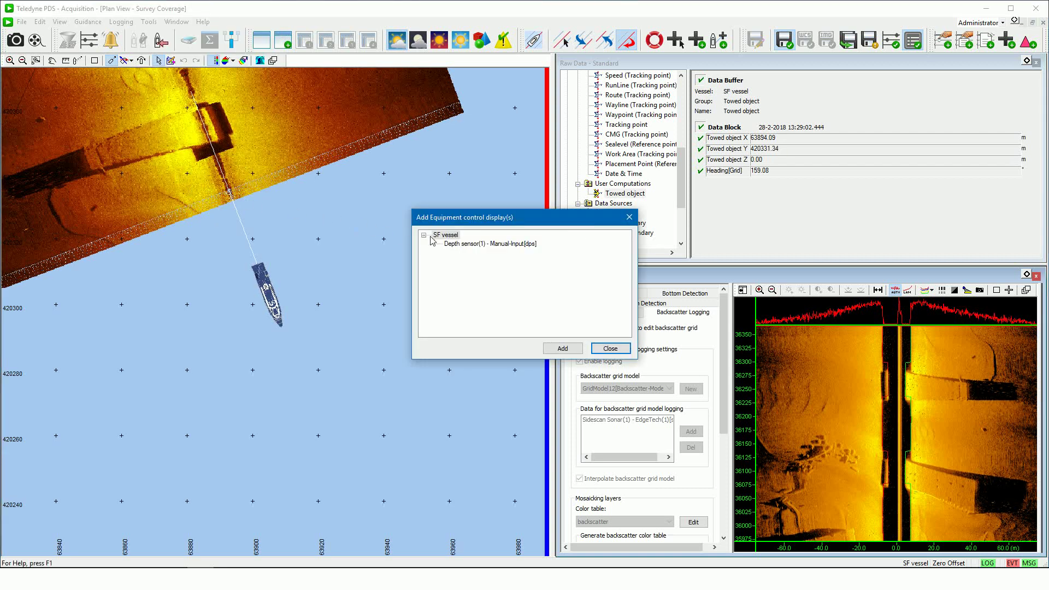
double_click(475, 244)
left_click(17, 107)
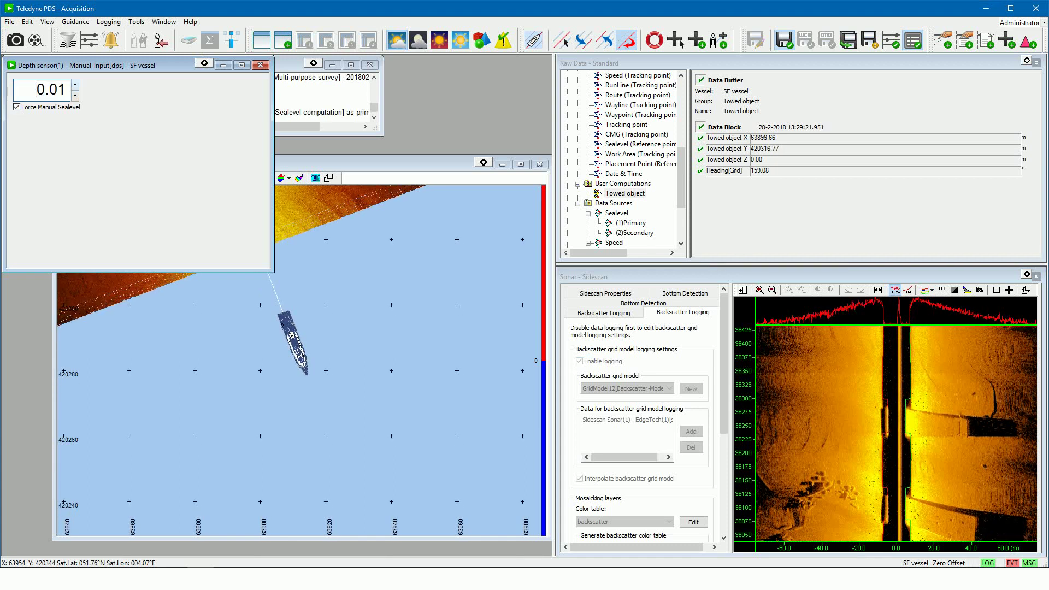